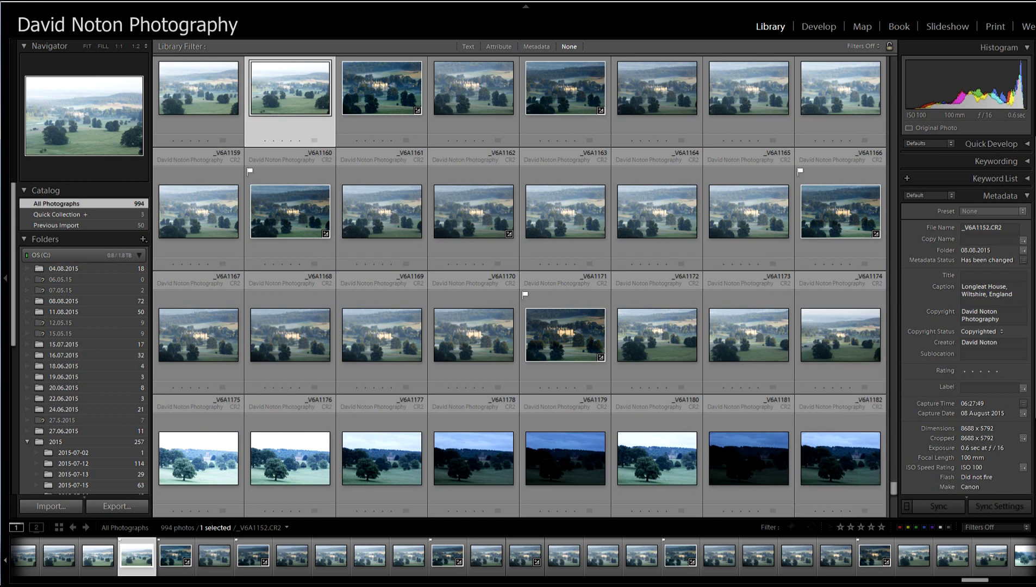
Select photo _V6A1160 in the grid, examine it enlarged, and return to the thumbnail grid.
scroll(966, 310, "down", 3)
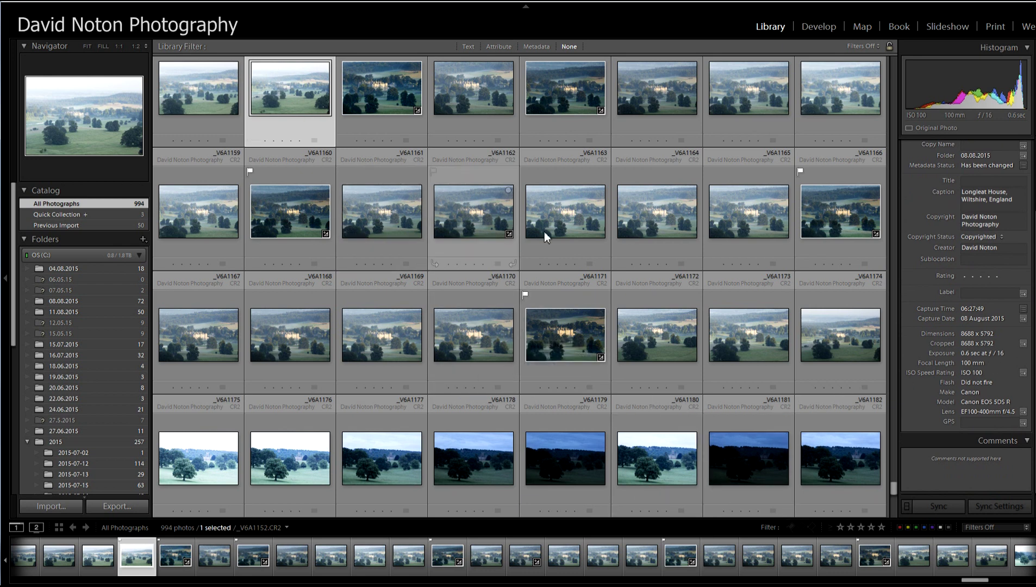
scroll(966, 318, "up", 3)
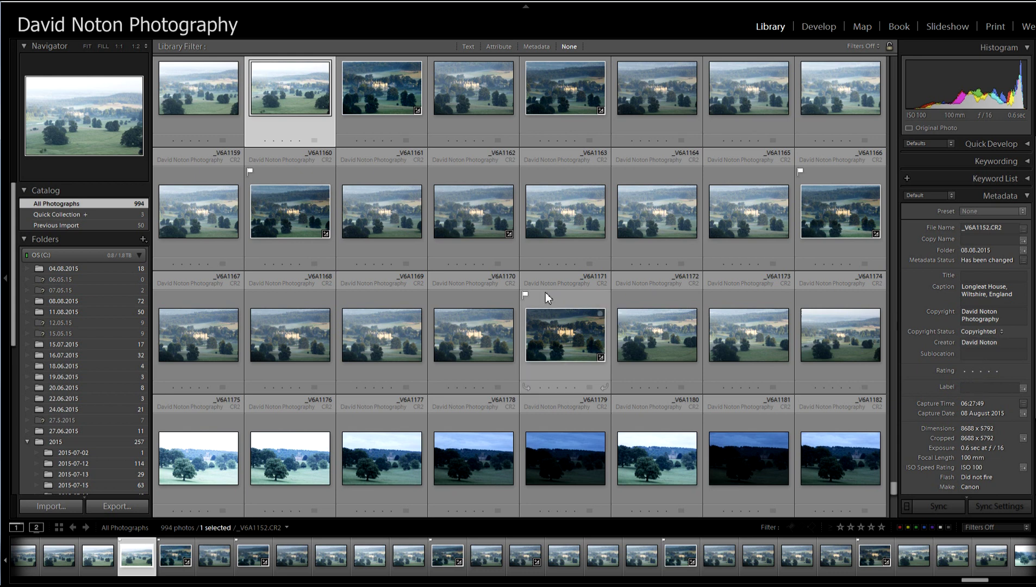
left_click(292, 217)
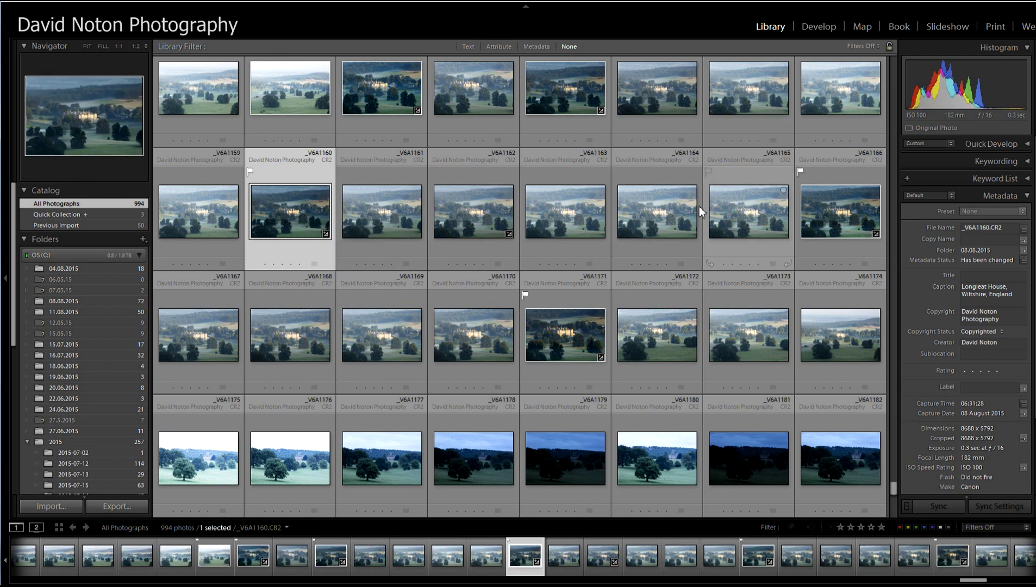
double_click(306, 221)
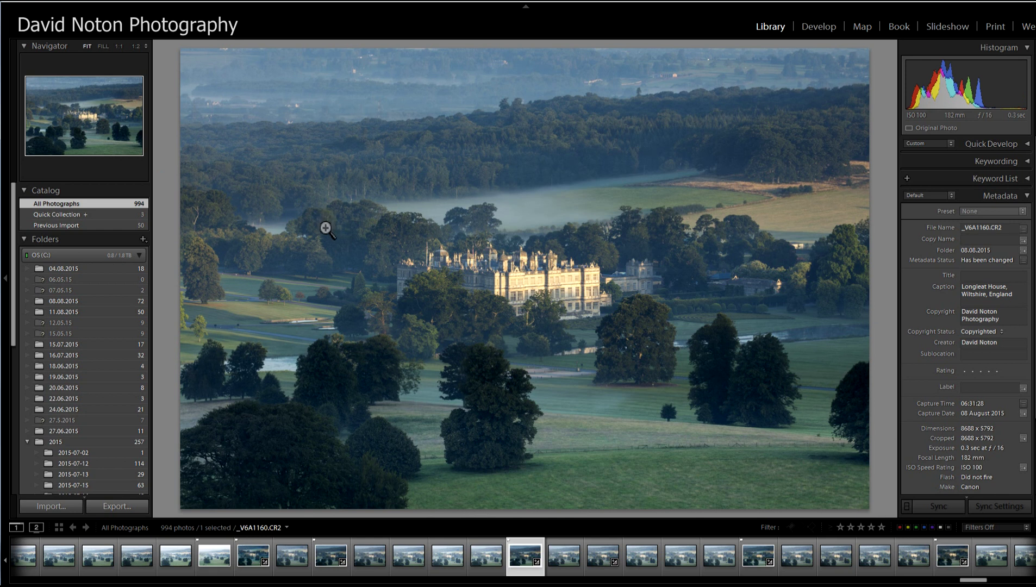
left_click(58, 528)
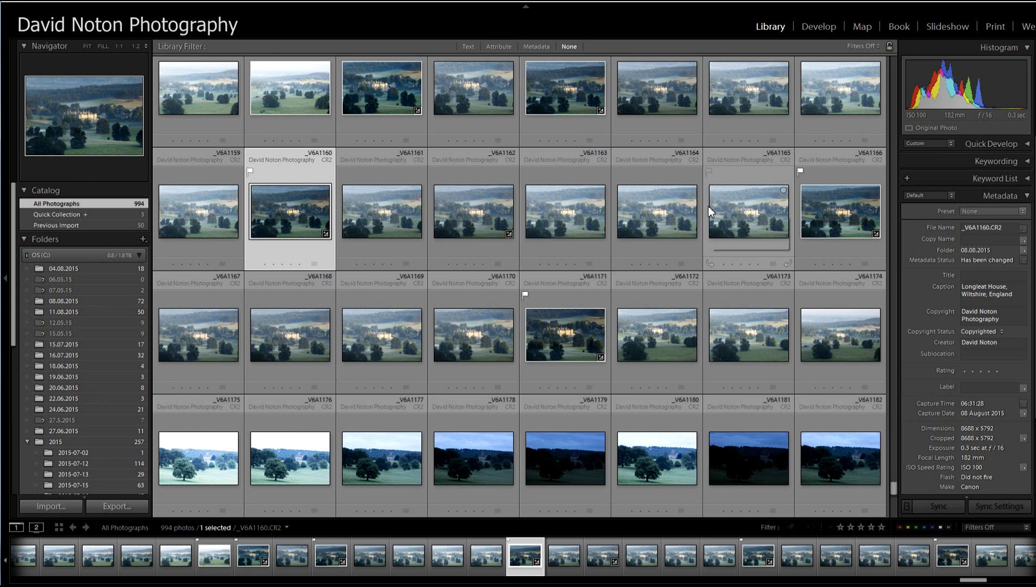
Open photo _V6A1152 enlarged and bring it into the Develop module with the Basic adjustments in view.
left_click(296, 93)
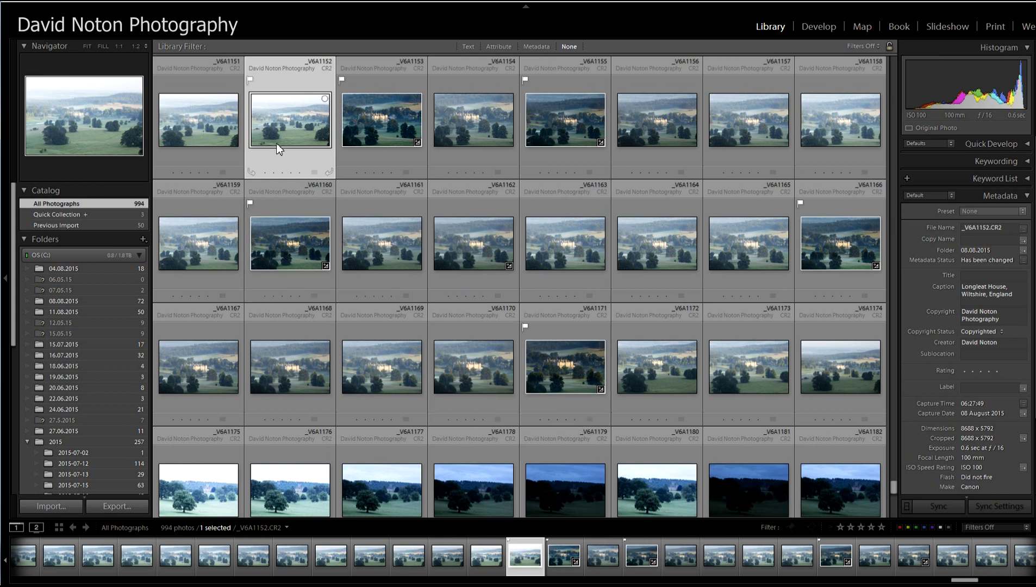
double_click(289, 125)
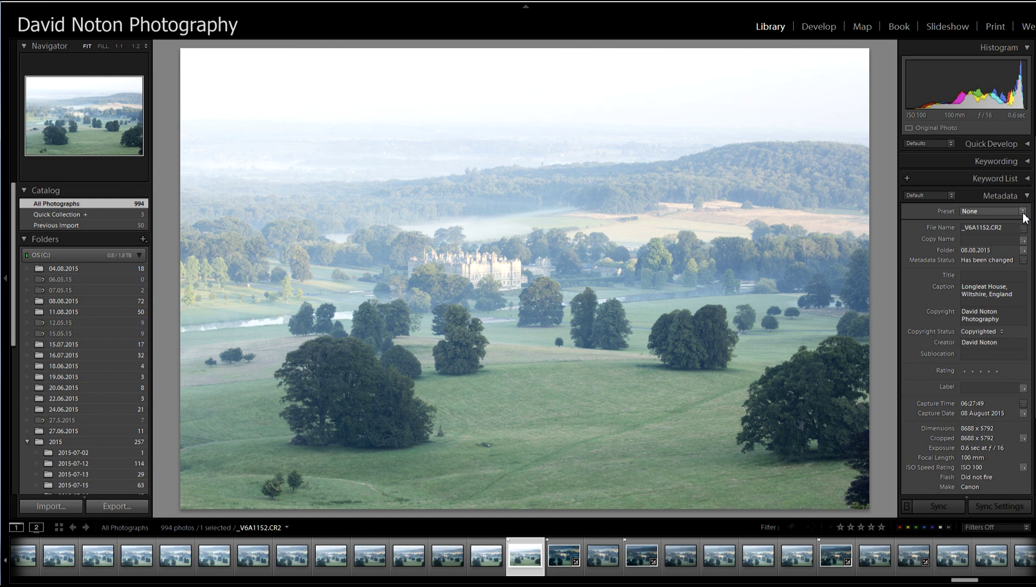
left_click(816, 27)
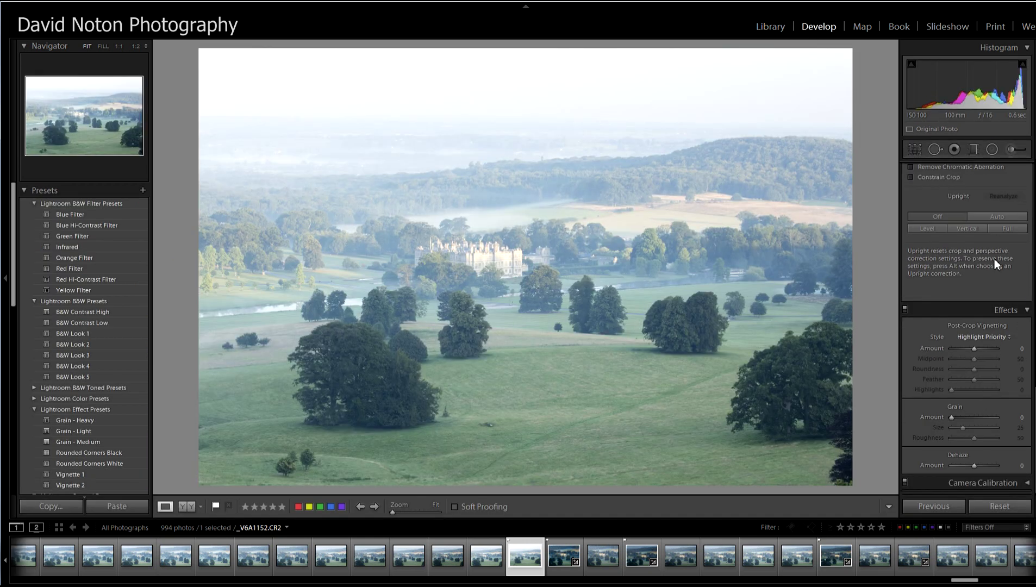
scroll(990, 164, "up", 10)
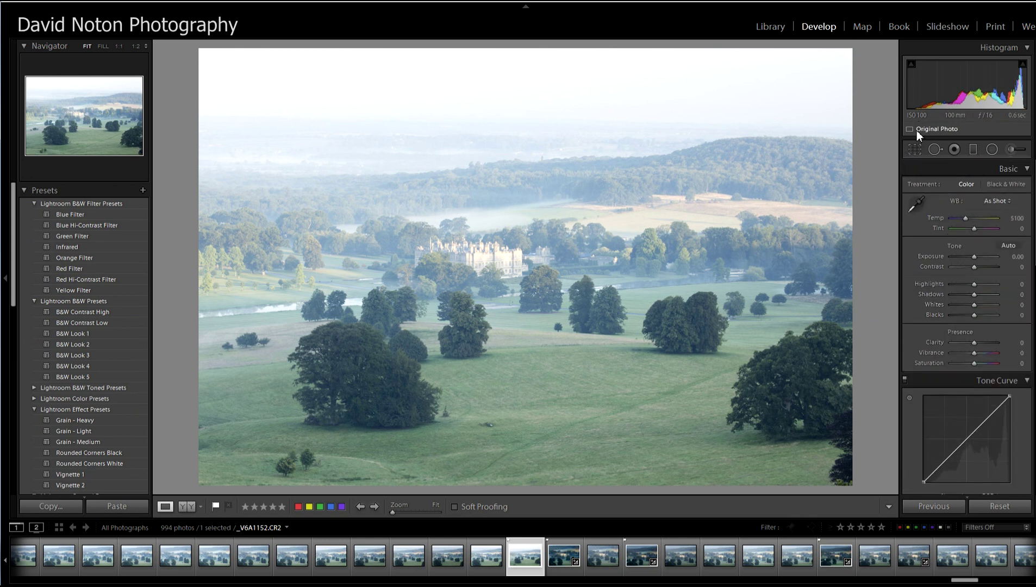
Start Crop & Straighten on the photo and set the crop aspect to Custom.
left_click(915, 150)
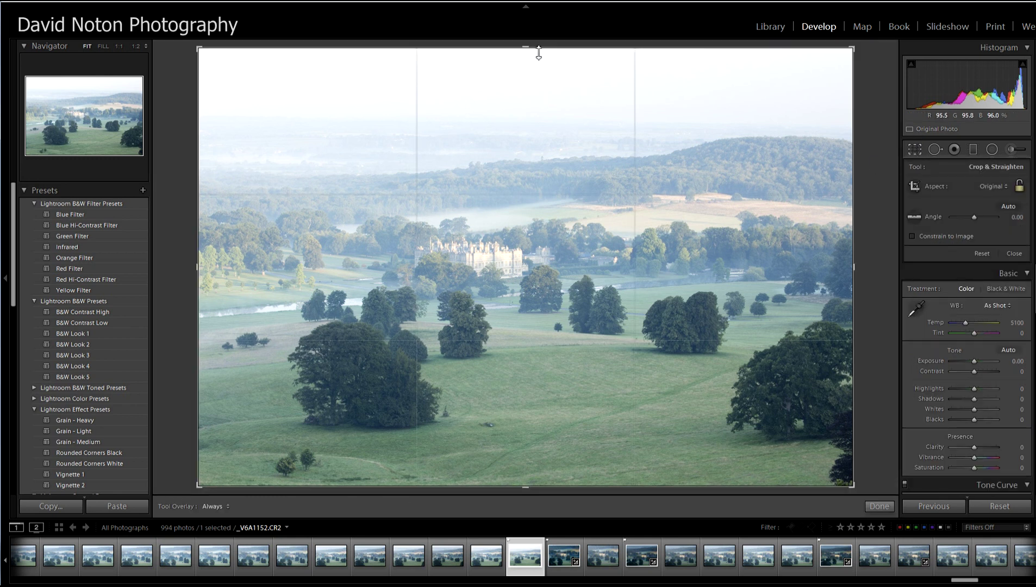
left_click(1006, 186)
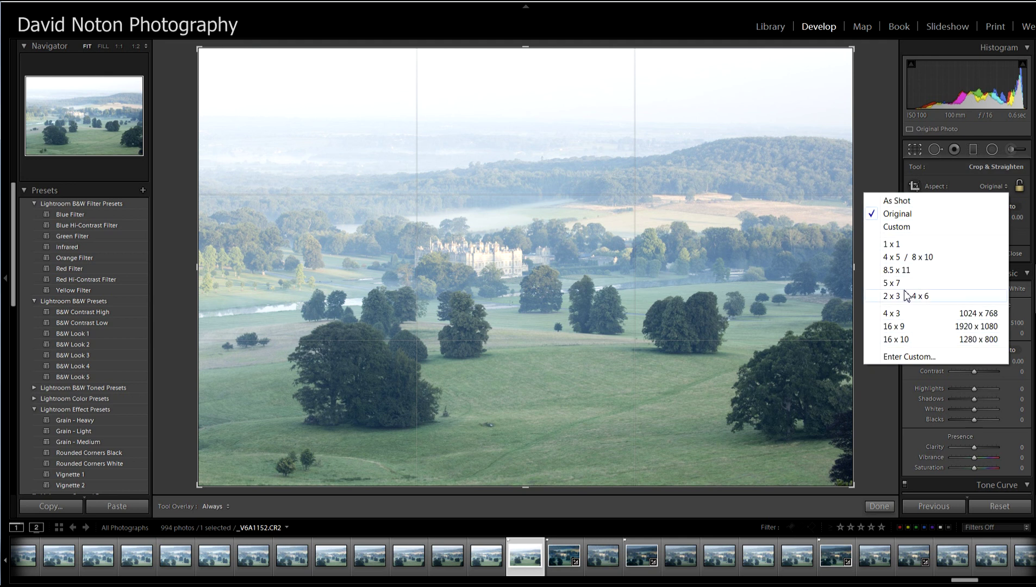
left_click(904, 227)
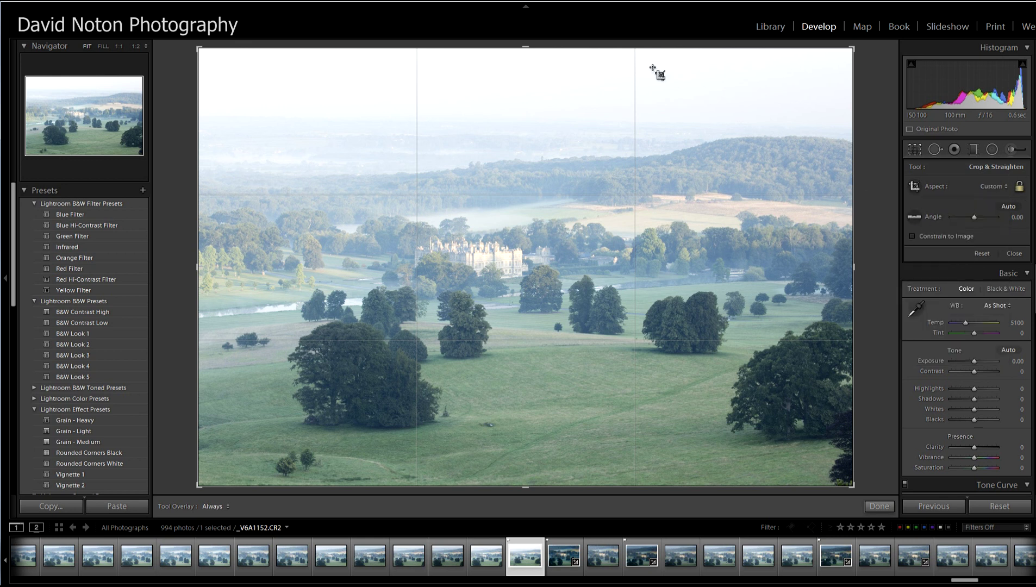
mouse_move(527, 48)
left_mouse_down()
mouse_move(529, 79)
mouse_move(528, 36)
left_mouse_up()
left_click(995, 186)
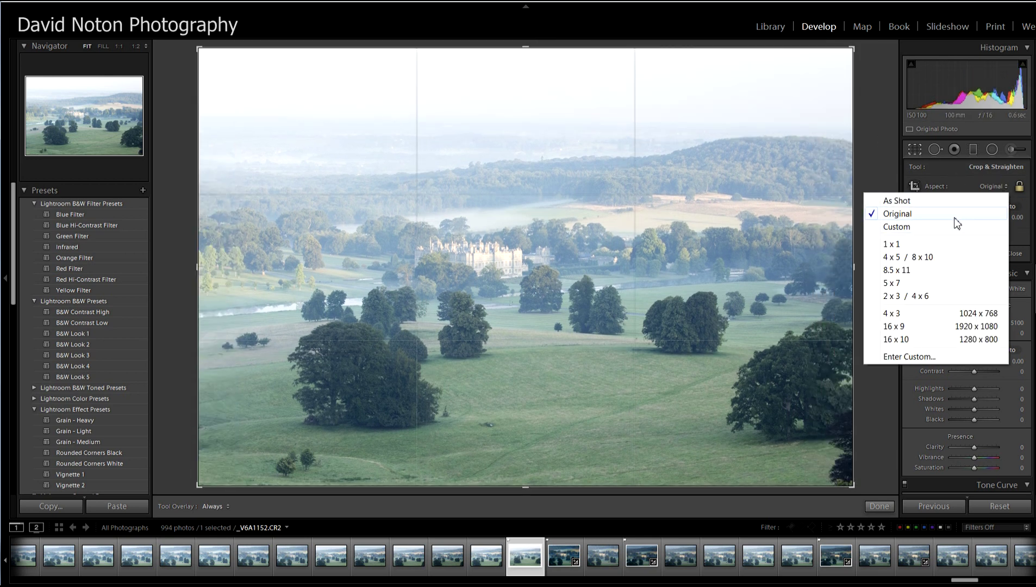
left_click(912, 227)
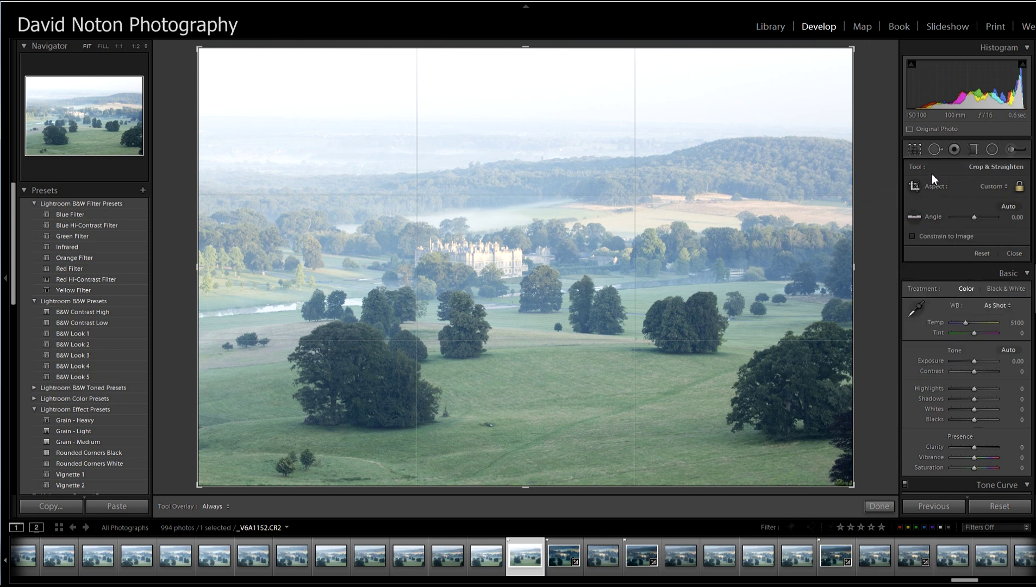
mouse_move(526, 51)
left_mouse_down()
mouse_move(528, 87)
mouse_move(526, 49)
left_mouse_up()
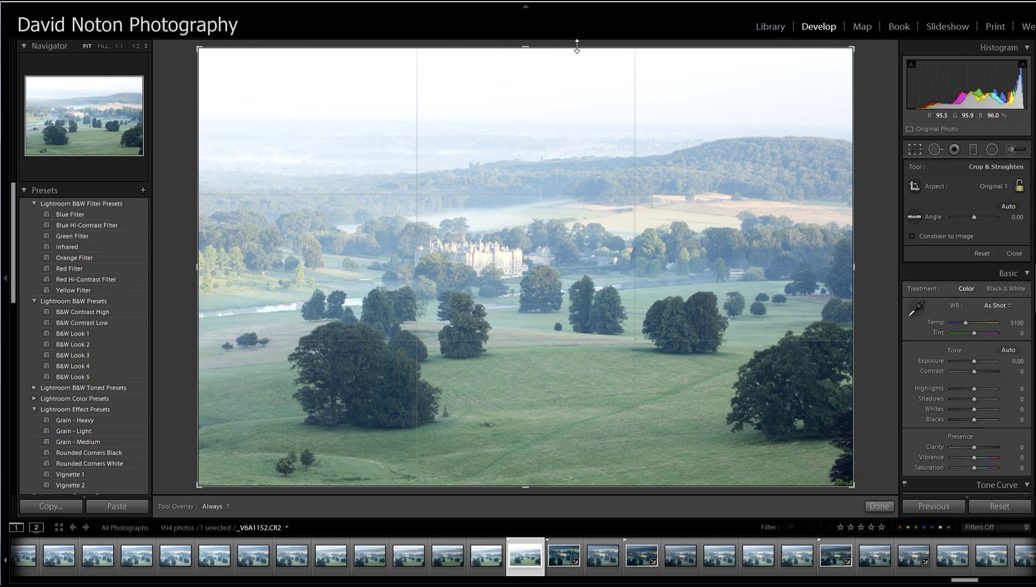
Crop off the bright sky and the foreground grass into a wide panorama ending just below the middle trees, and apply it.
left_click_drag(528, 48, 526, 83)
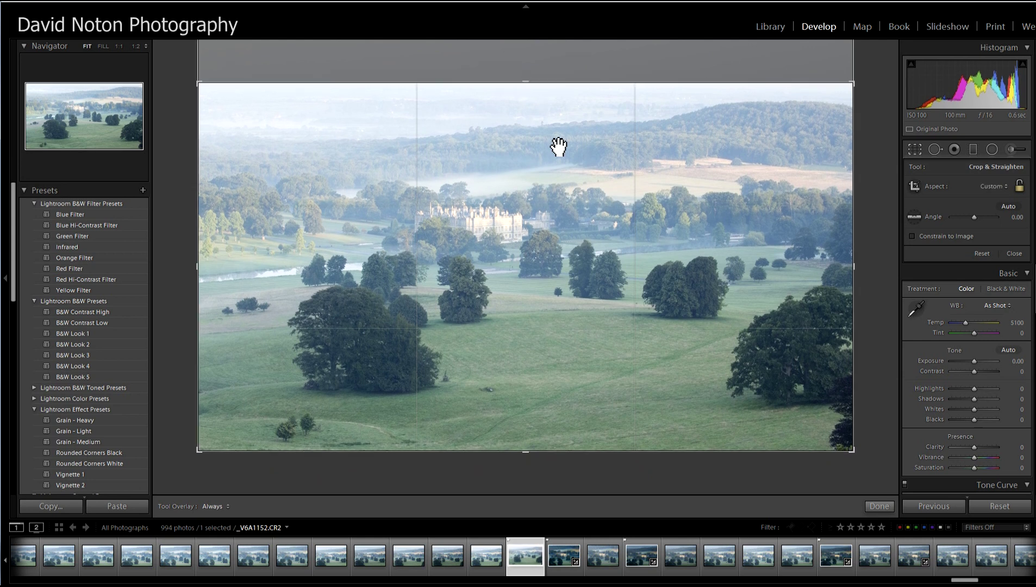
left_click_drag(524, 452, 530, 392)
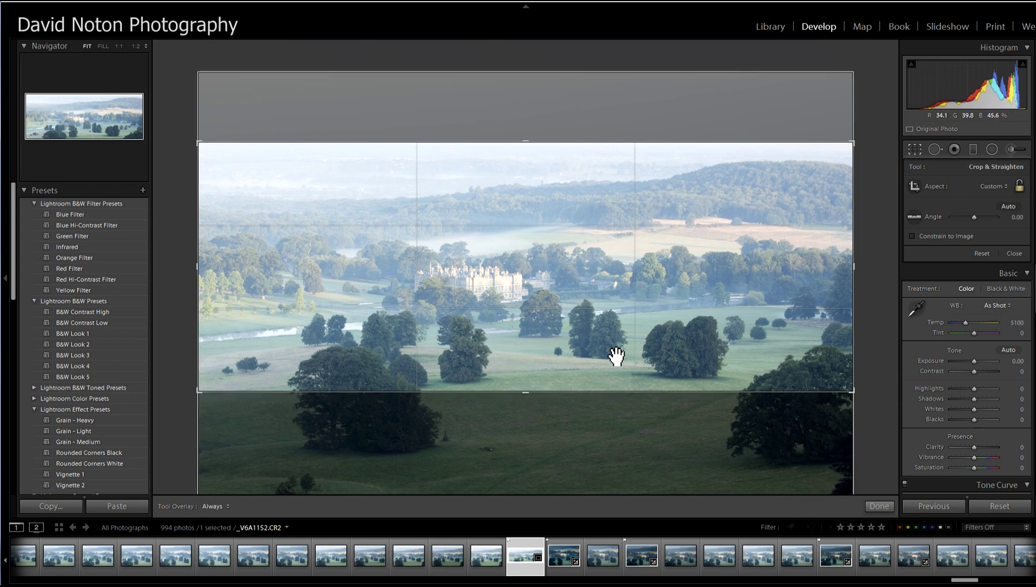
left_click_drag(527, 392, 525, 424)
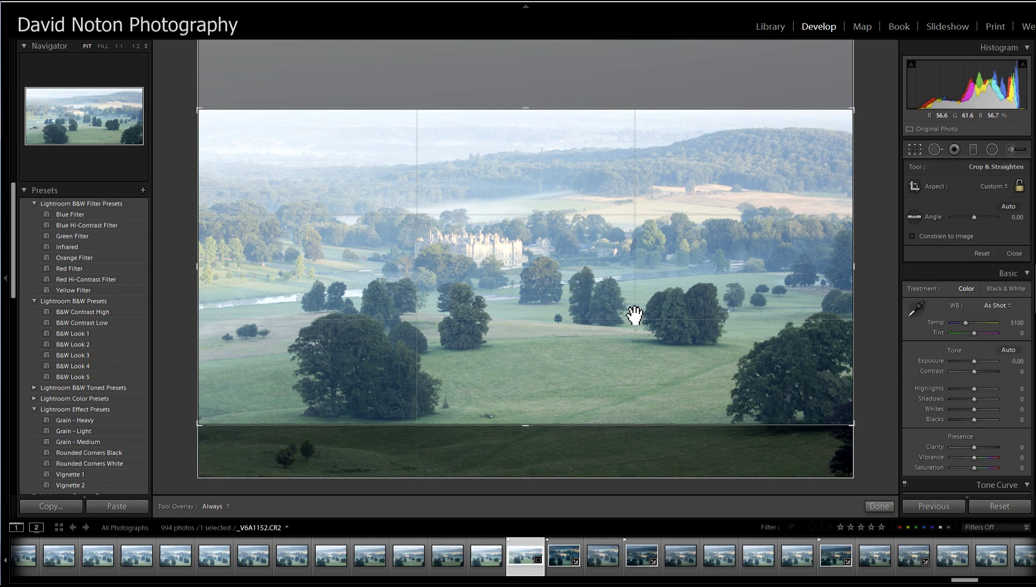
left_click_drag(528, 429, 528, 394)
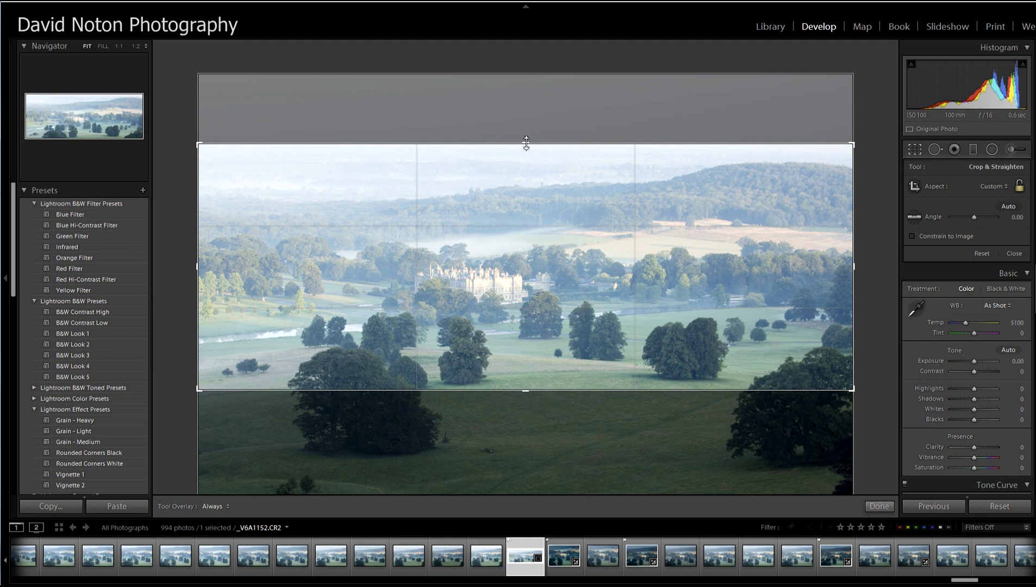
left_click_drag(526, 144, 526, 148)
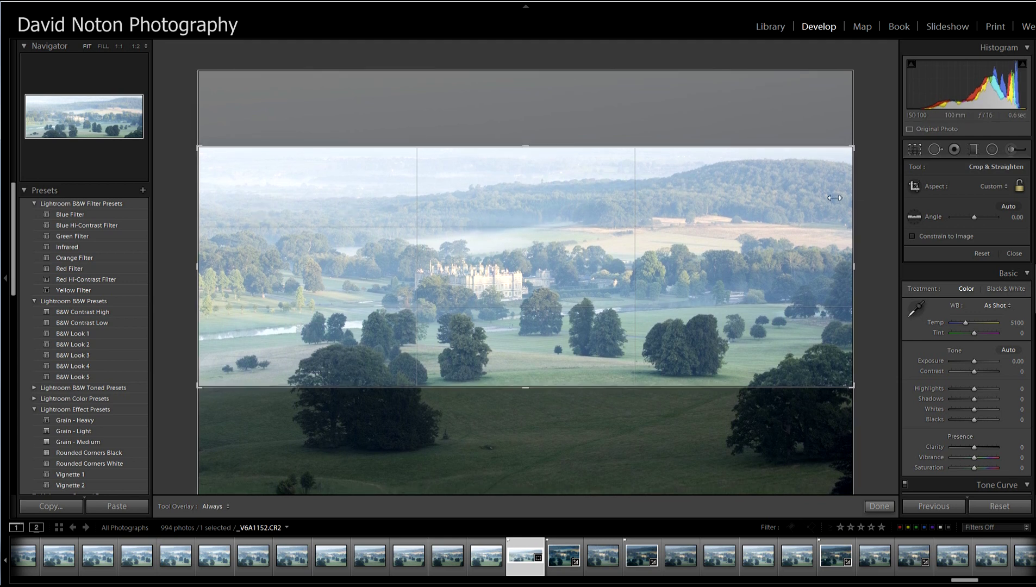
left_click(881, 508)
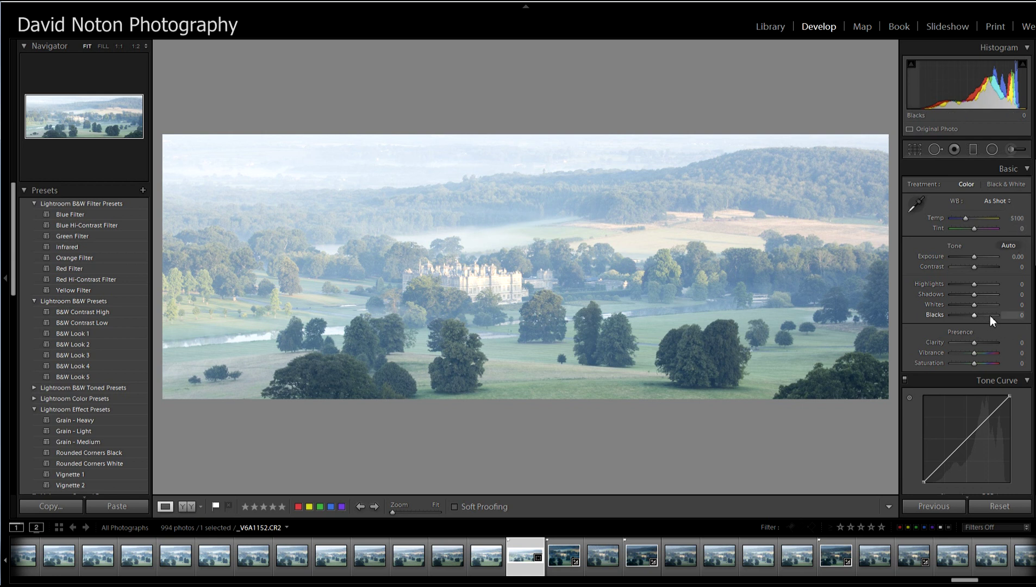
Set Blacks to -60 and the Dehaze amount to +24.
left_click_drag(975, 315, 961, 320)
key("alt")
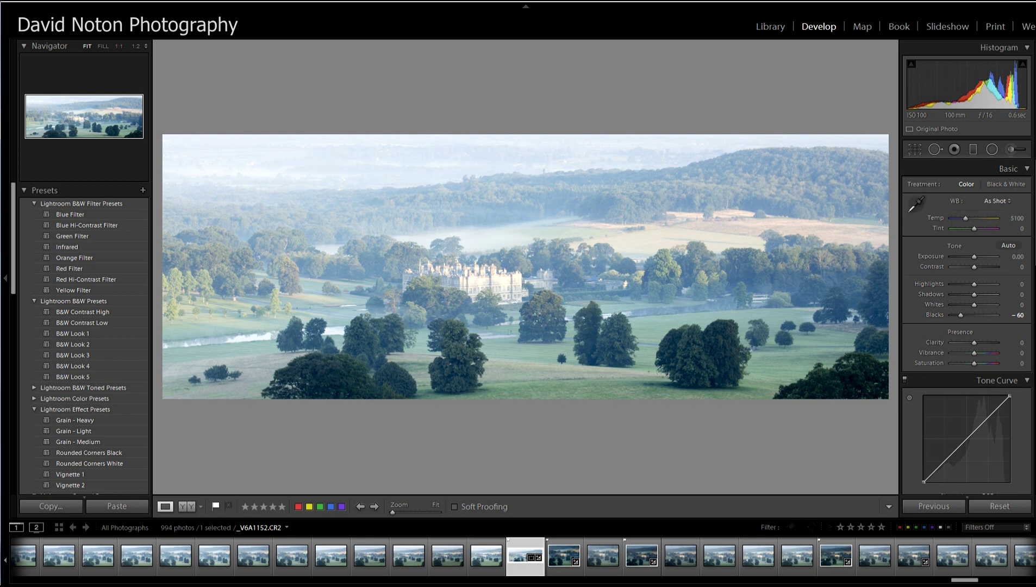
scroll(966, 326, "down", 10)
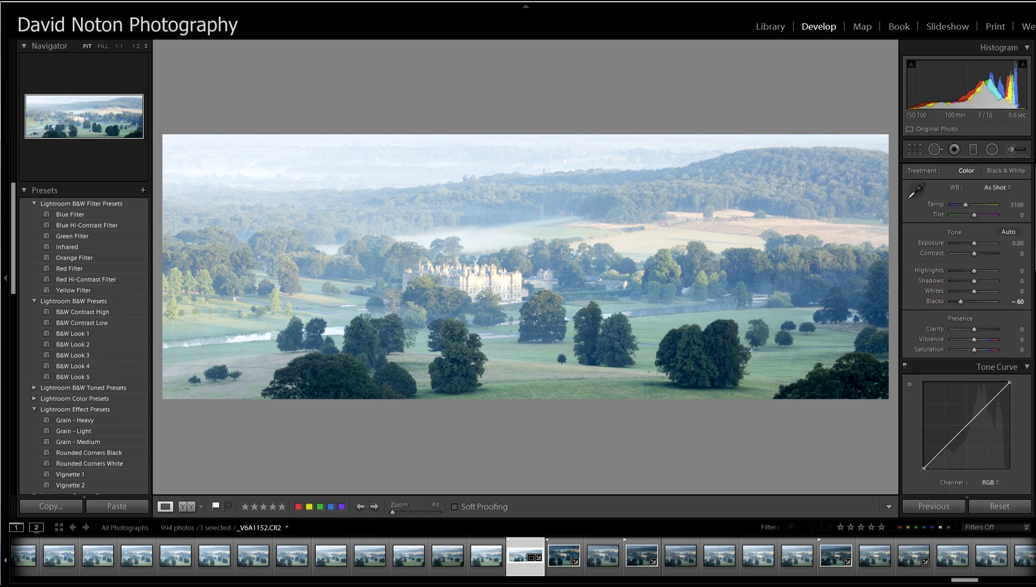
scroll(979, 459, "down", 5)
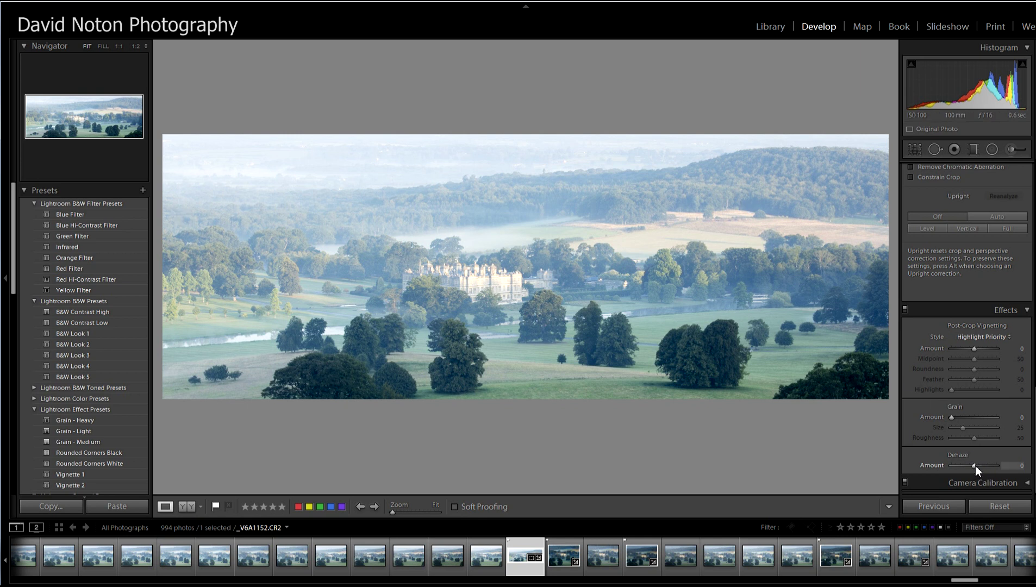
left_click_drag(975, 467, 981, 466)
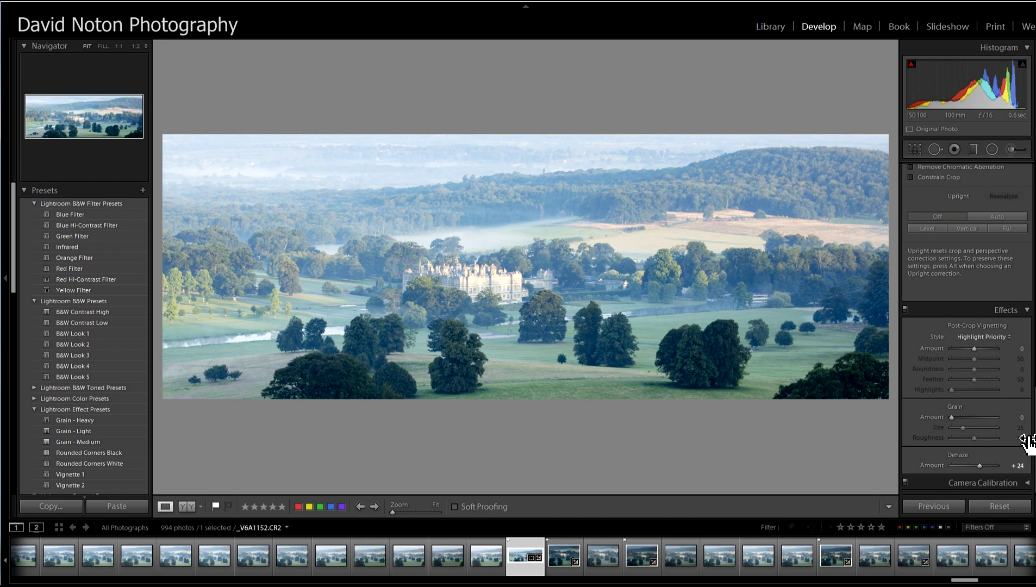
Set Blacks to -52.
scroll(966, 326, "up", 1)
scroll(1032, 364, "up", 10)
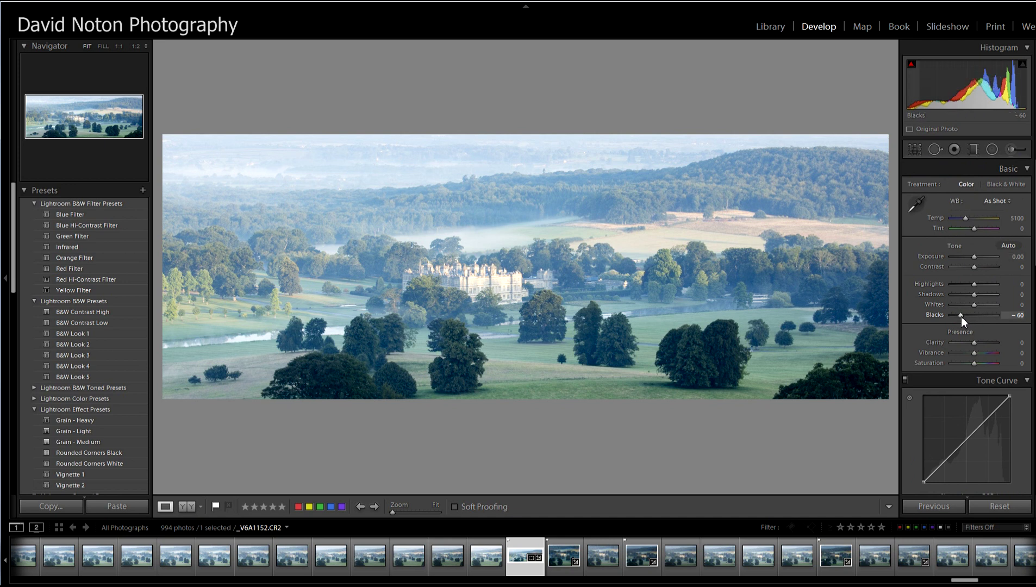
left_click_drag(961, 315, 961, 316)
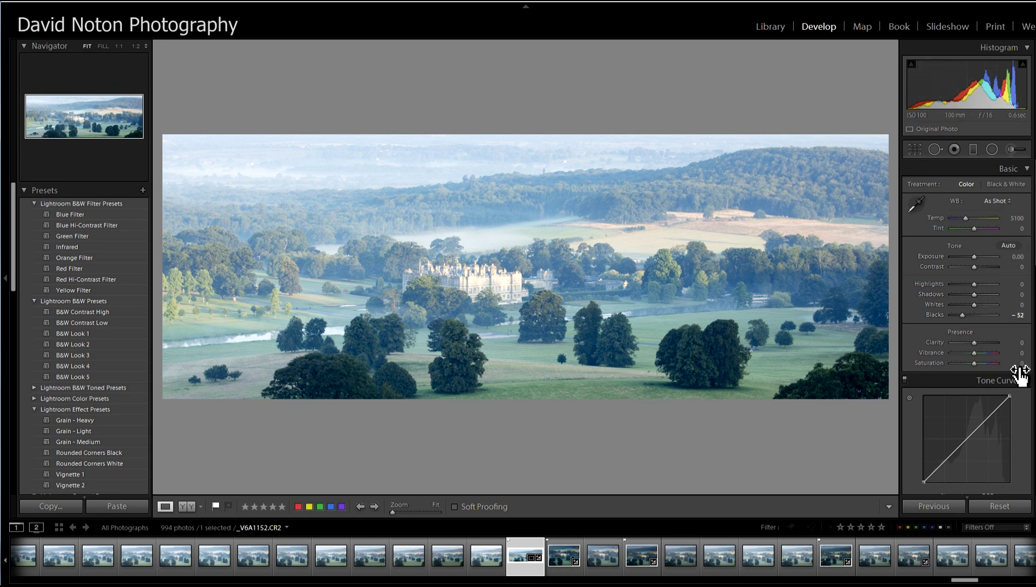
Pull the middle of the RGB point curve down to about 60 / 46 % to darken the midtones.
scroll(967, 326, "down", 3)
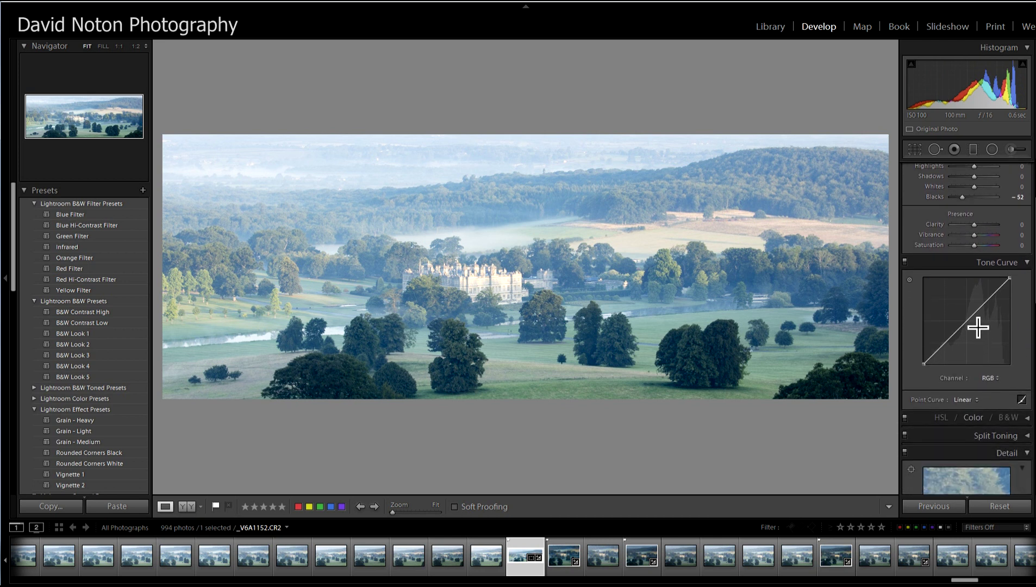
left_click_drag(973, 328, 975, 324)
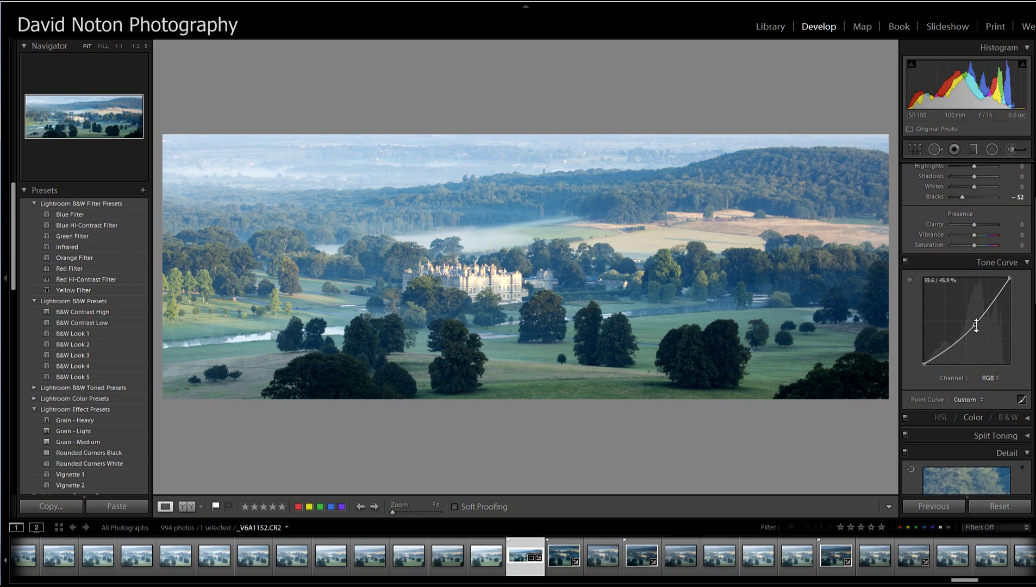
left_click_drag(976, 326, 974, 325)
scroll(966, 326, "up", 5)
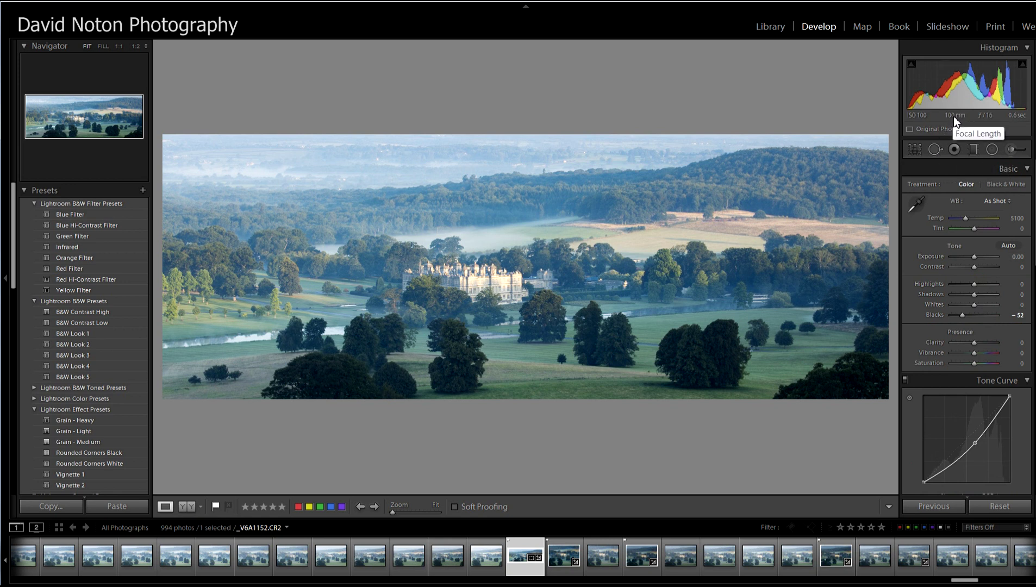
scroll(966, 326, "down", 2)
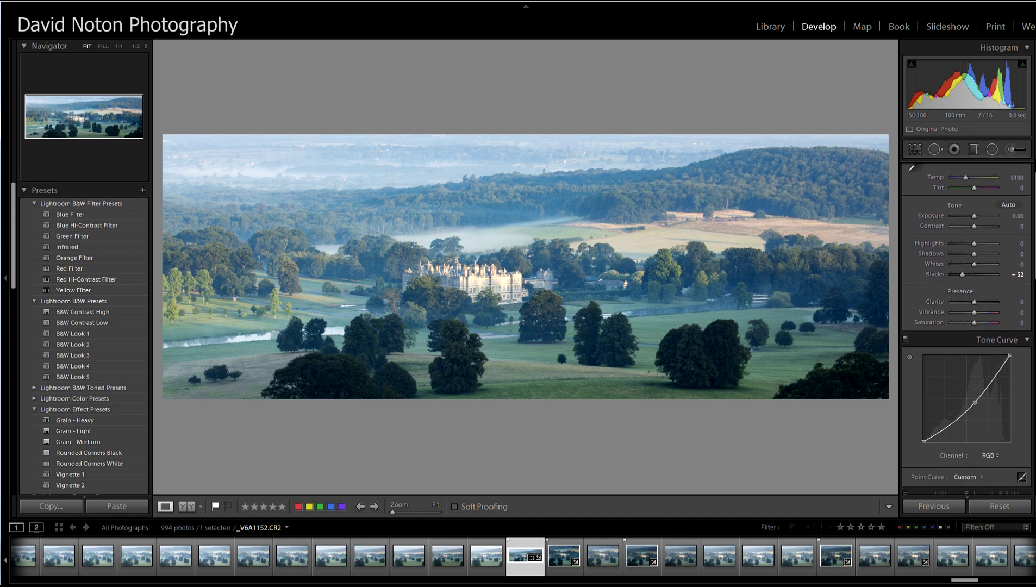
scroll(967, 327, "down", 4)
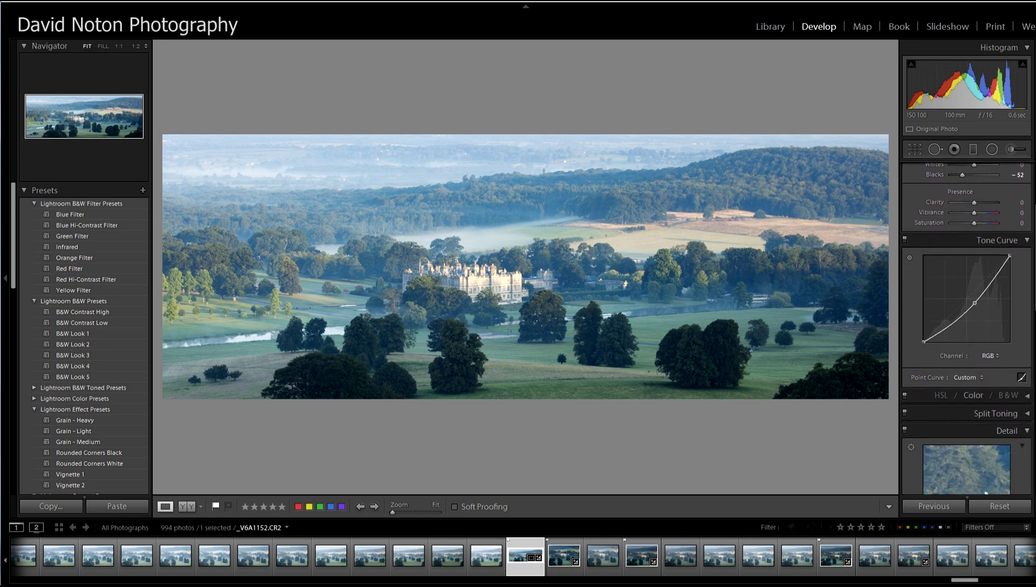
scroll(1020, 300, "down", 1)
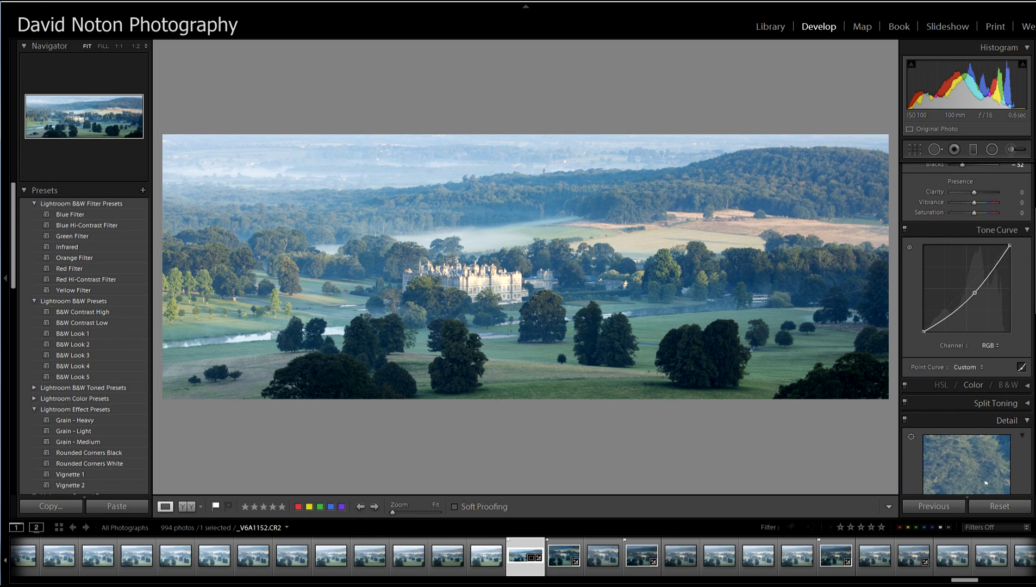
scroll(966, 329, "up", 2)
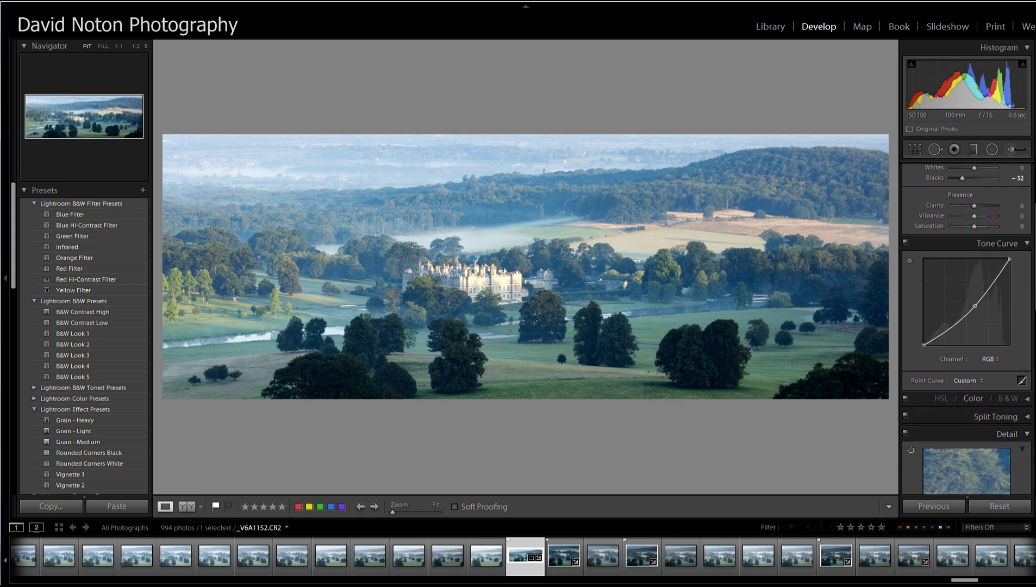
scroll(966, 328, "up", 1)
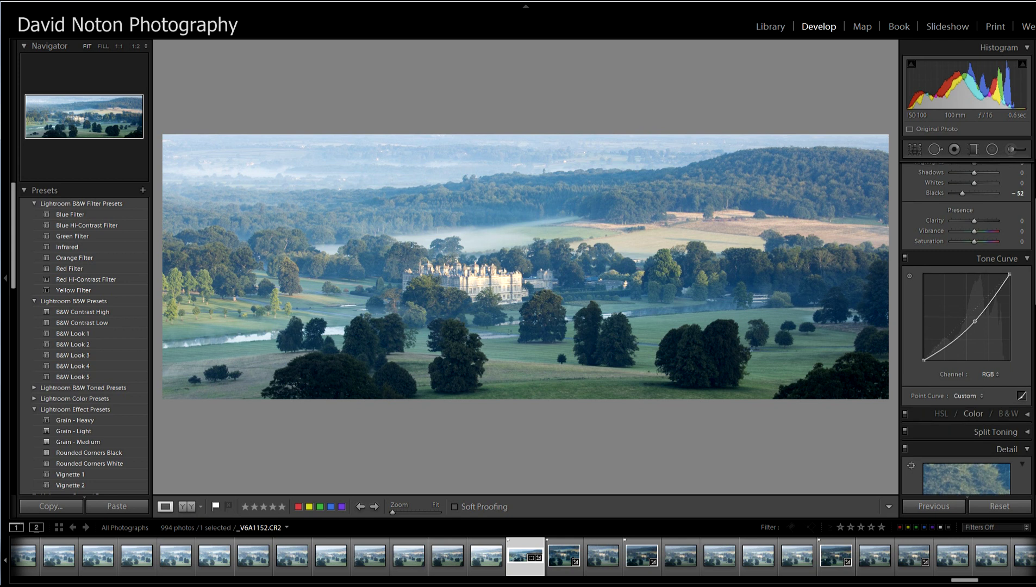
Place a graduated filter over the upper landscape, centred just above the house and tilted slightly to follow the fields.
scroll(967, 329, "down", 3)
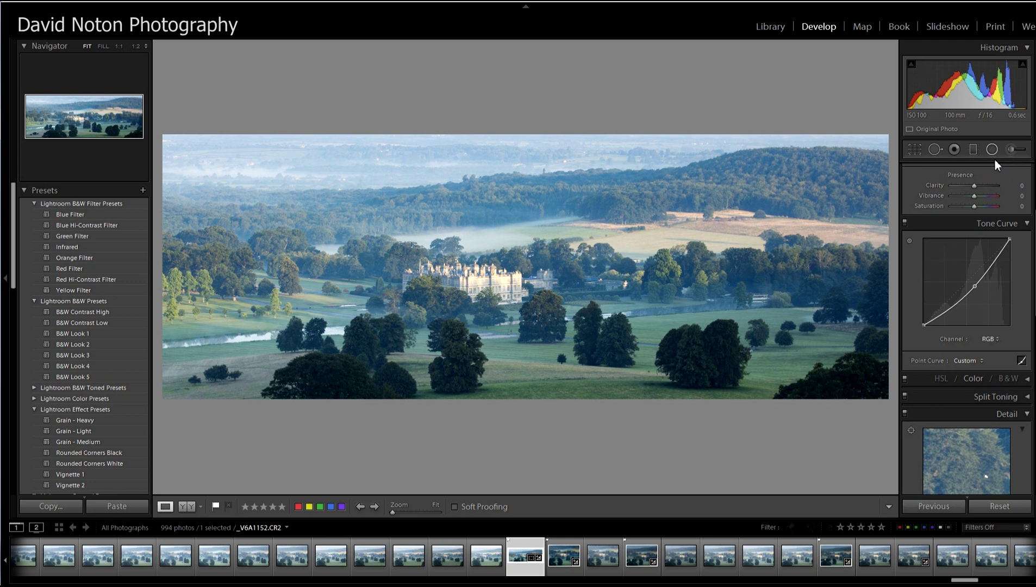
left_click(973, 150)
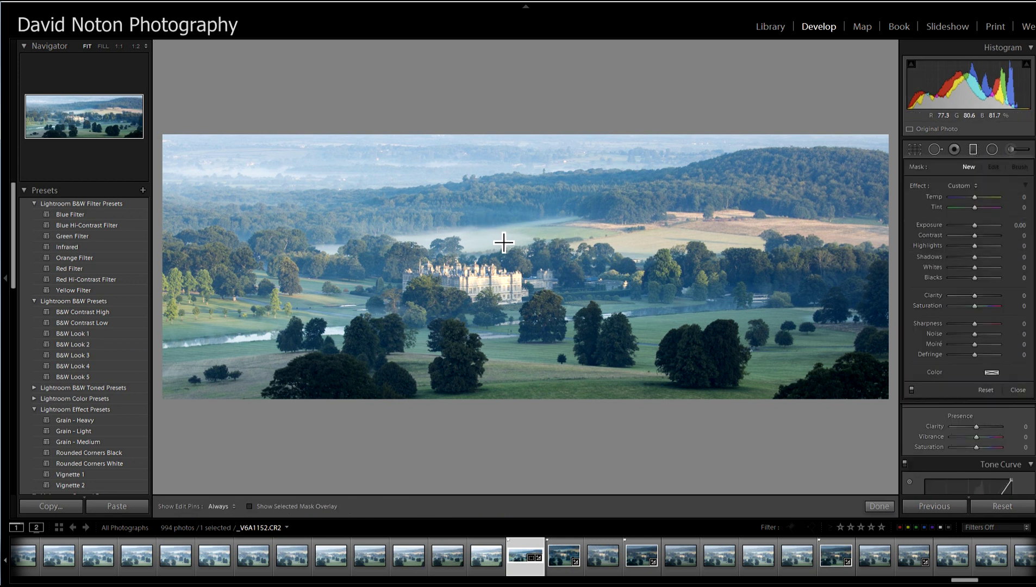
left_click_drag(446, 231, 448, 282)
left_click_drag(455, 234, 453, 229)
left_click_drag(465, 273, 469, 302)
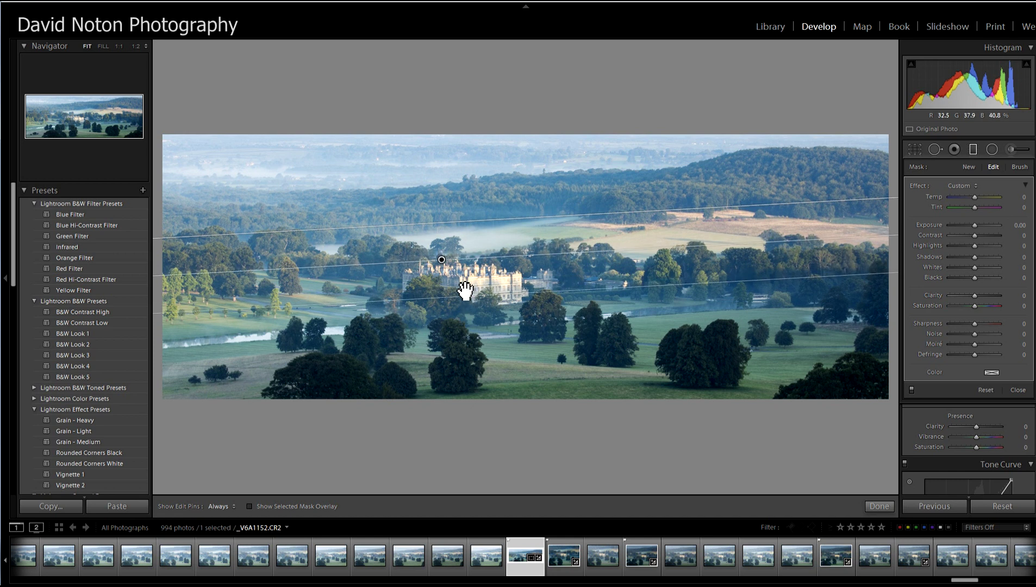
left_click_drag(447, 267, 439, 261)
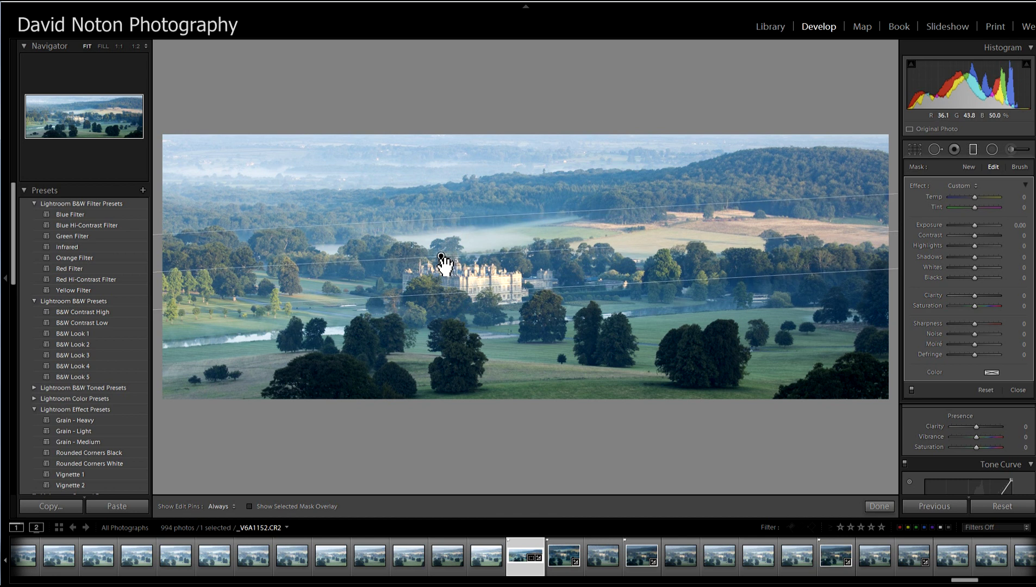
Set the graduated filter's Exposure to -0.57 to darken the misty background.
left_click(973, 226)
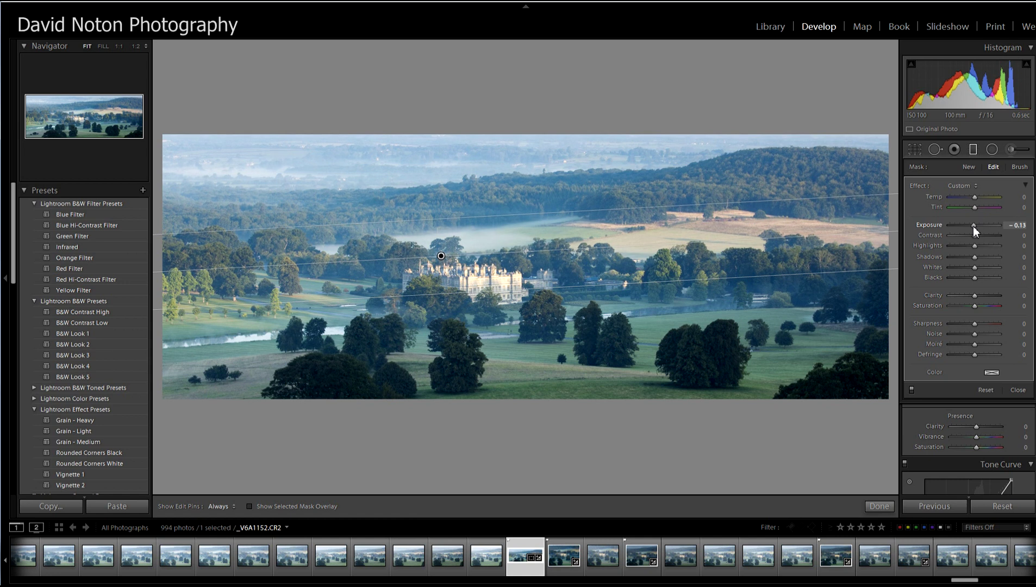
scroll(972, 226, "down", 3)
scroll(972, 225, "down", 3)
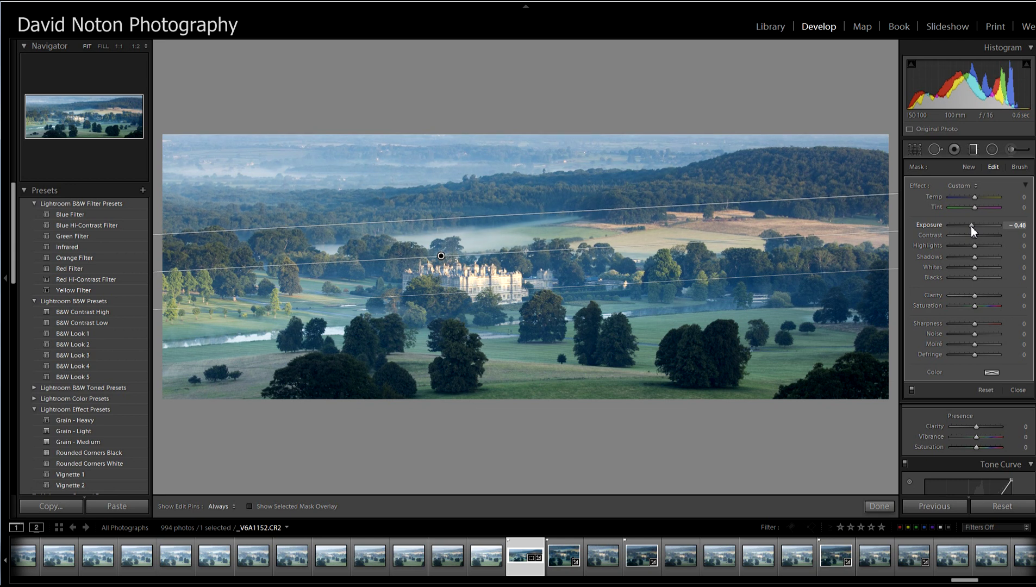
left_click_drag(971, 225, 970, 226)
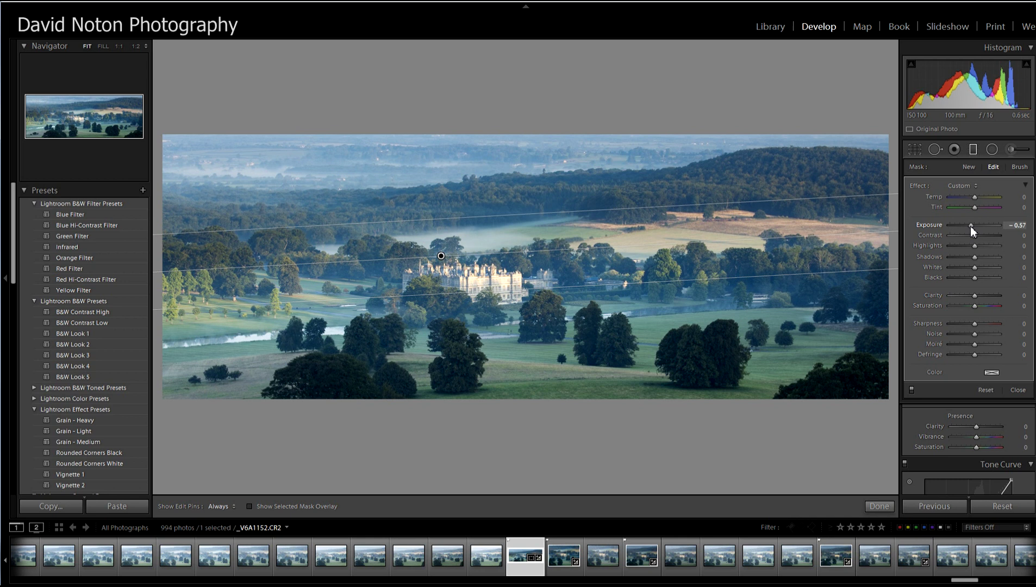
left_click_drag(969, 226, 970, 227)
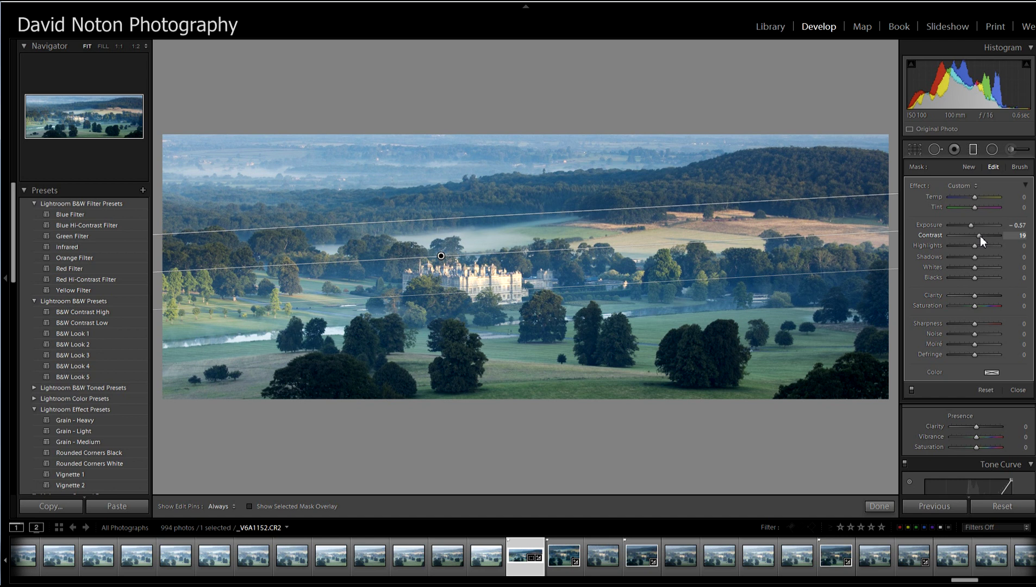
Set the graduated filter's Contrast to 36 and Highlights to -19, and finish editing the filter.
left_click_drag(983, 236, 985, 235)
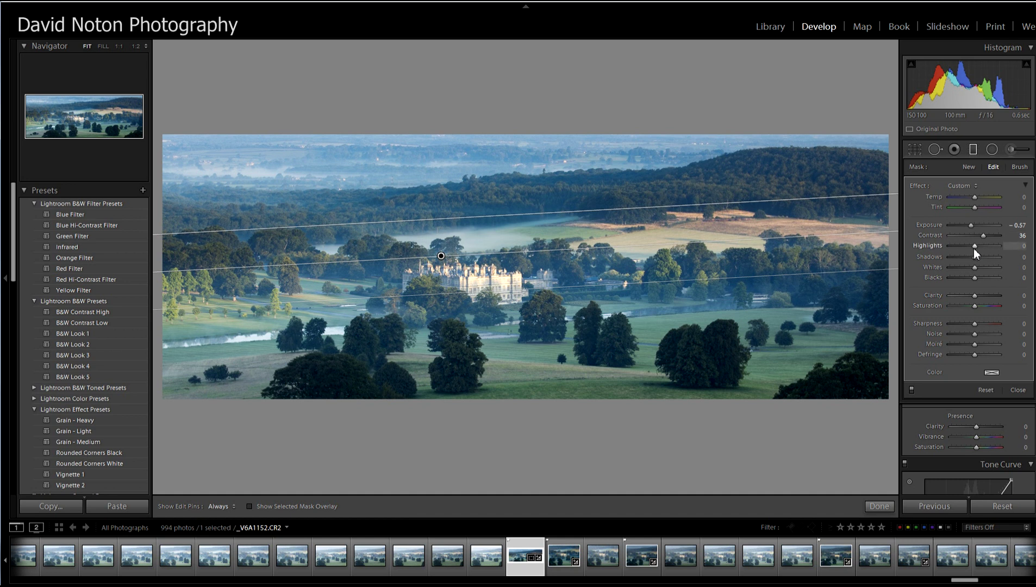
left_click_drag(972, 247, 970, 248)
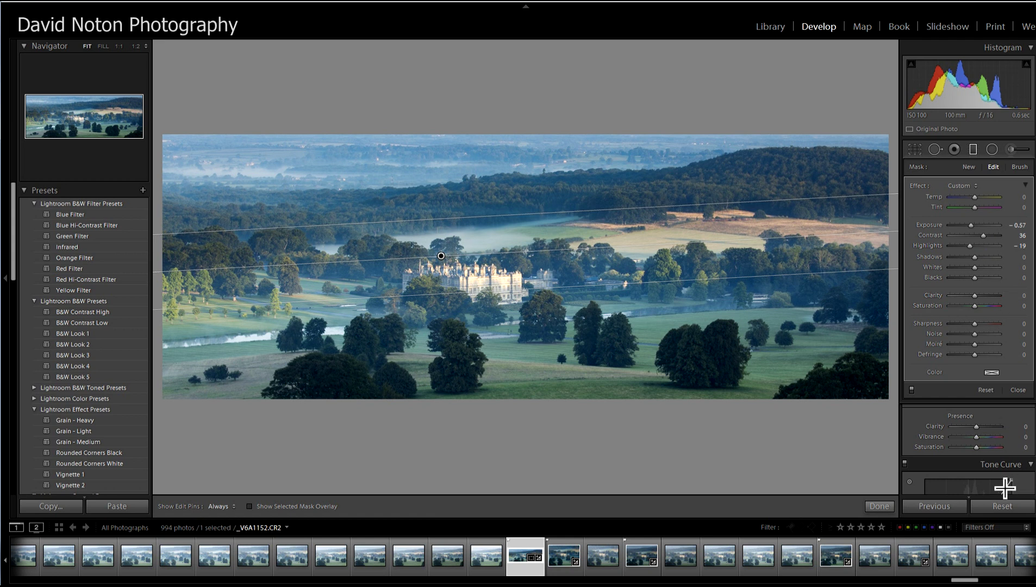
left_click(879, 506)
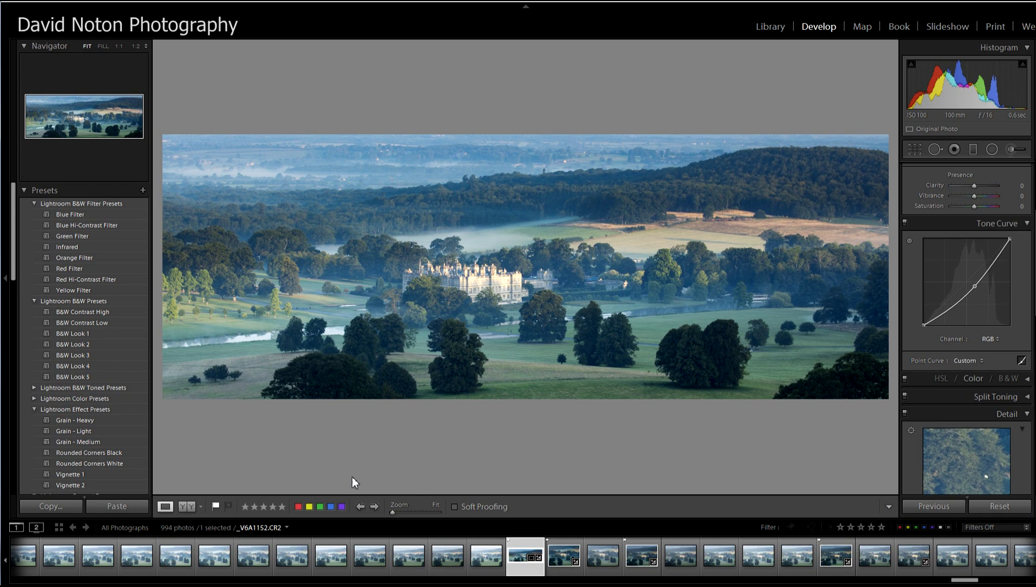
Compare the photo before and after in the side-by-side, split and stacked views, and return to the single image view.
left_click(188, 506)
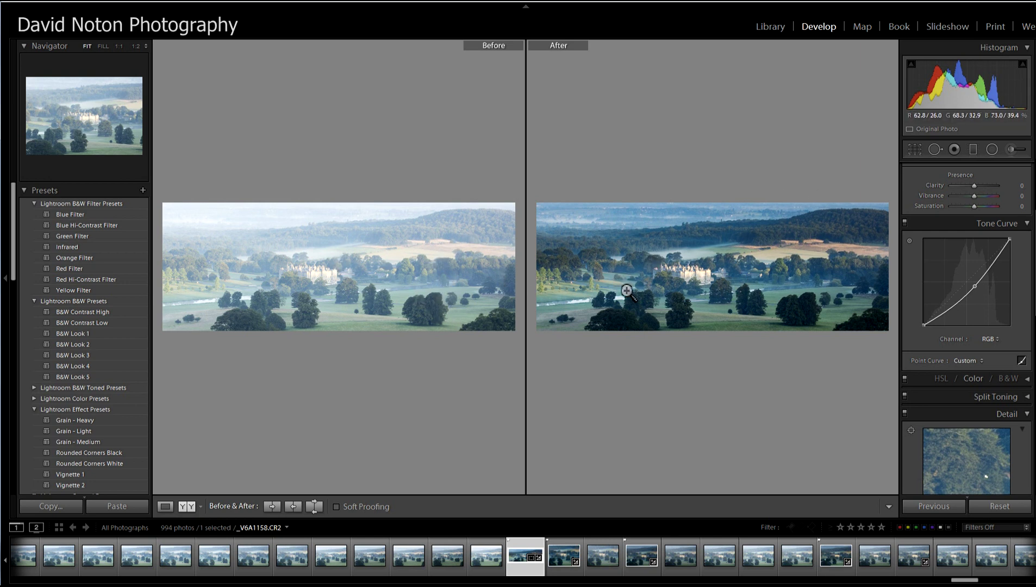
left_click(188, 506)
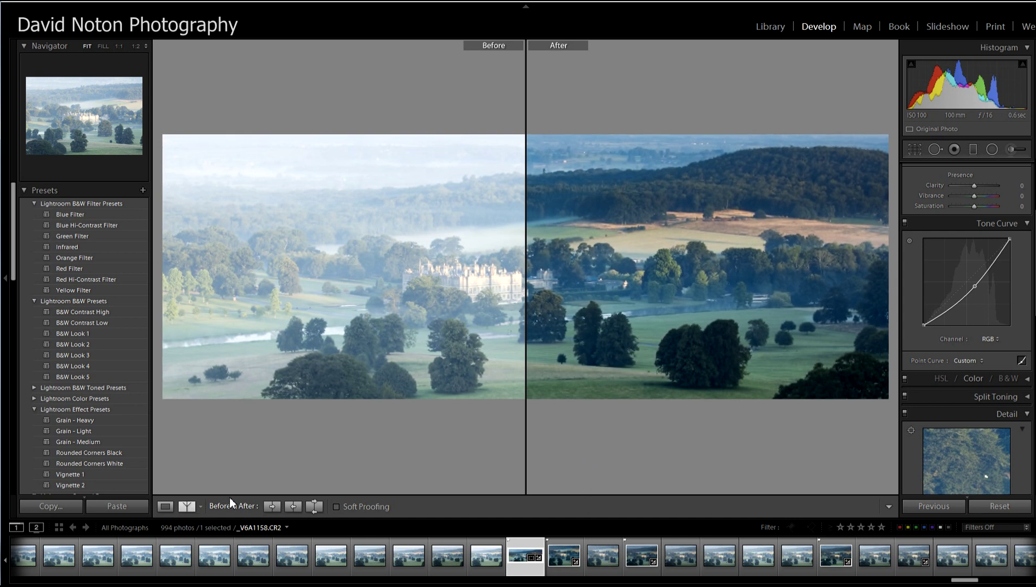
left_click(190, 508)
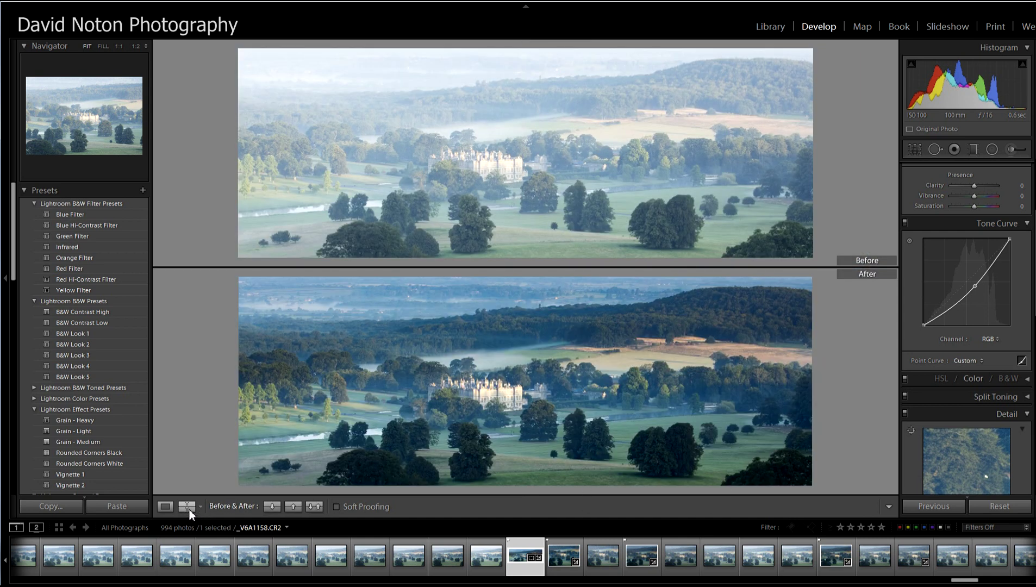
left_click(189, 509)
left_click(185, 507)
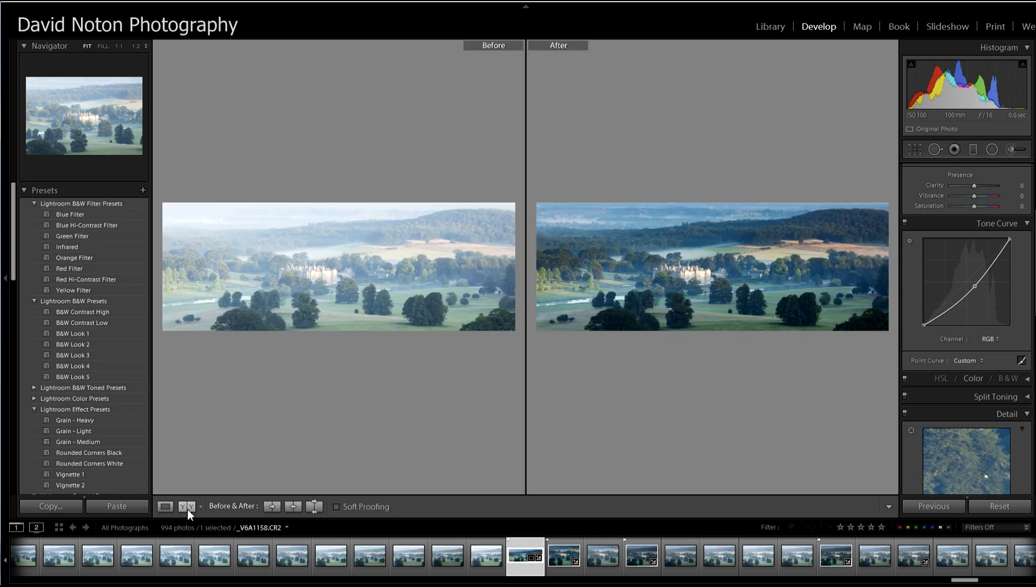
left_click(165, 506)
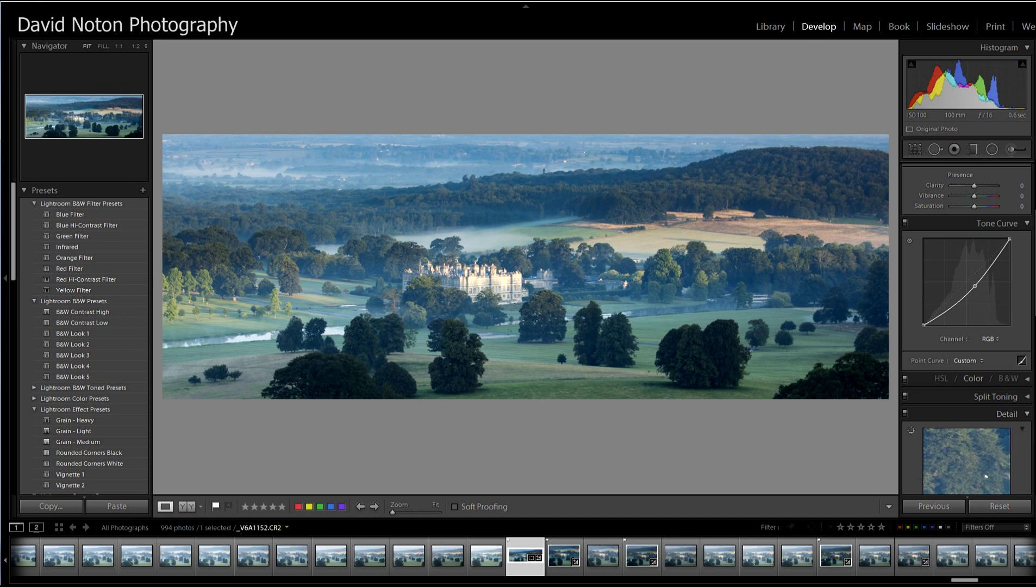
Reselect the existing graduated filter near the house and show its mask overlay.
key("m")
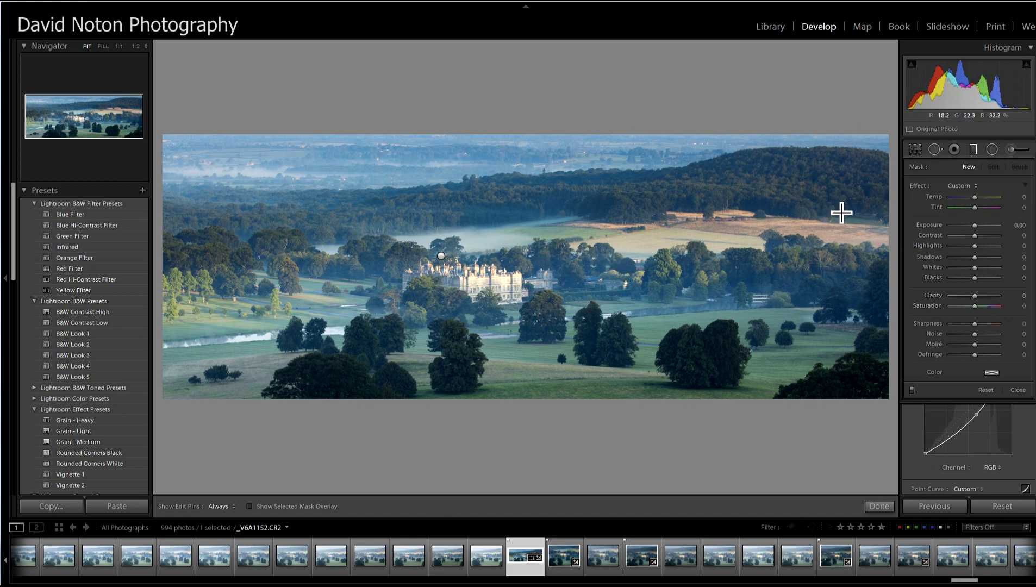
left_click(972, 150)
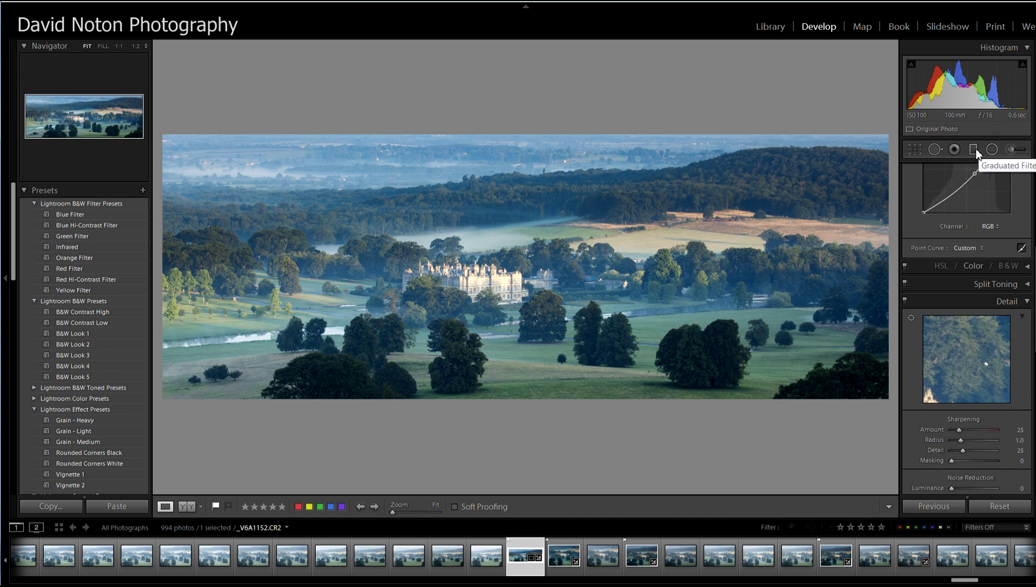
left_click(973, 149)
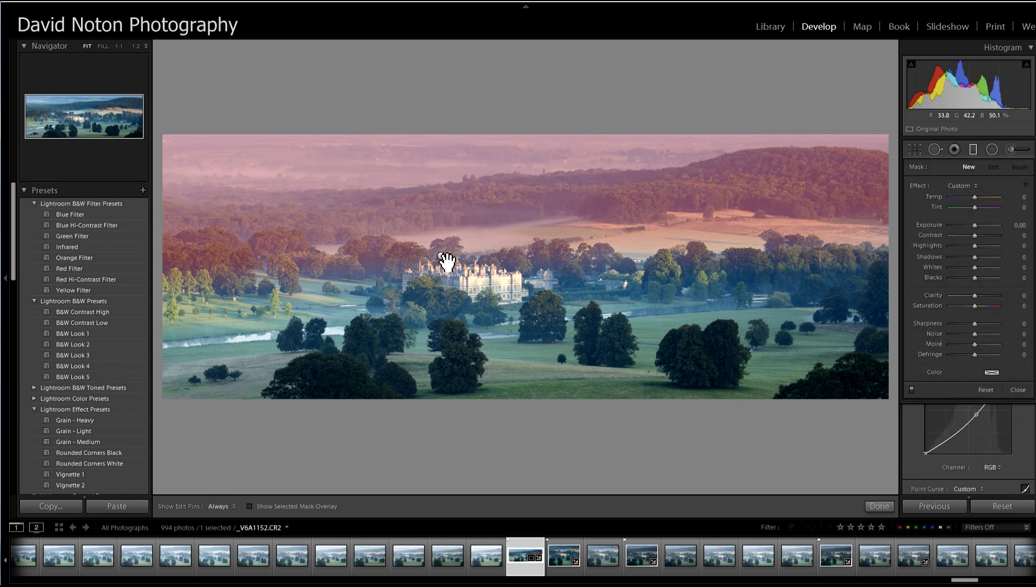
left_click(442, 257)
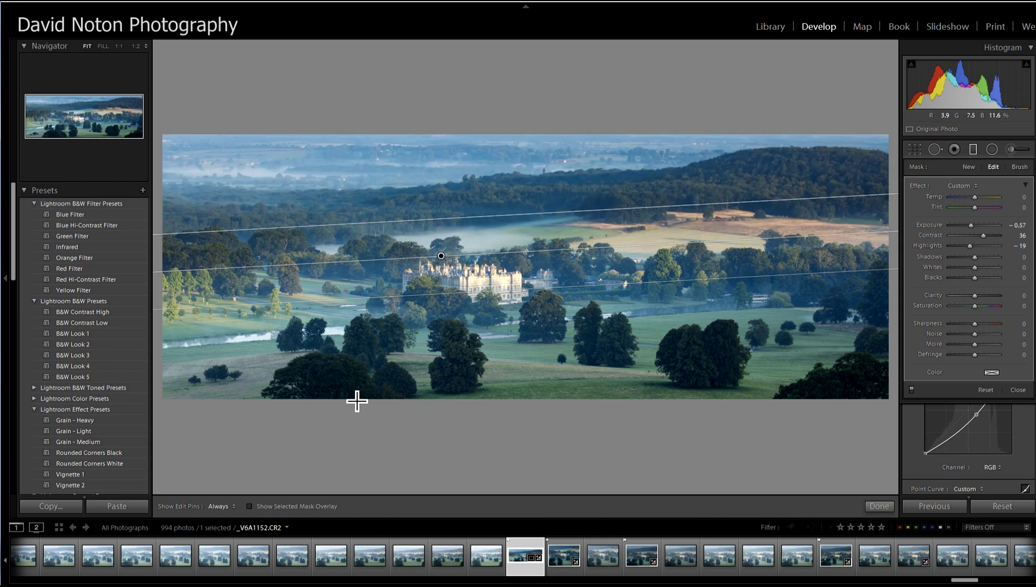
left_click(250, 507)
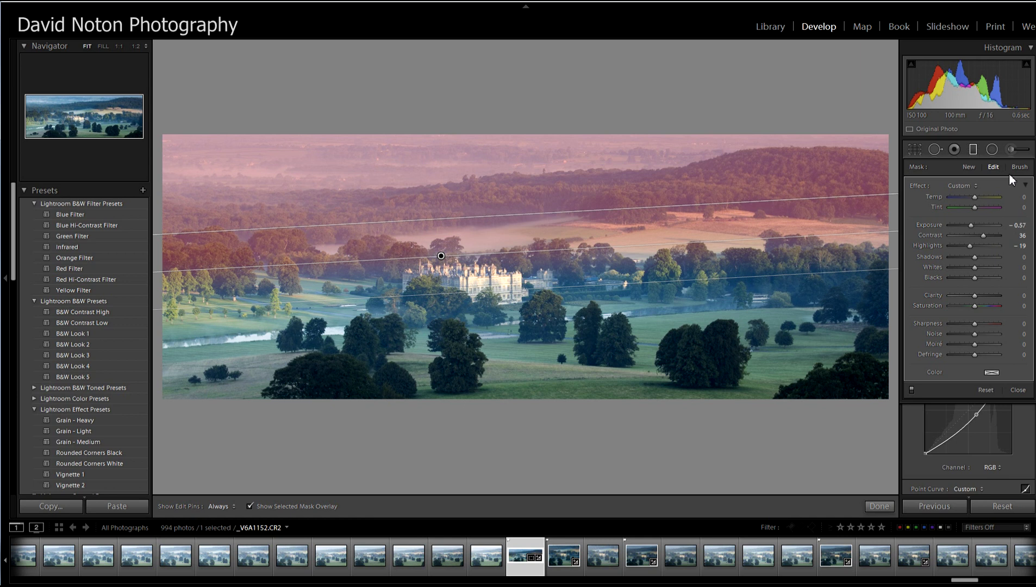
Open the Brush option of the existing graduated filter to modify its mask.
left_click(1012, 150)
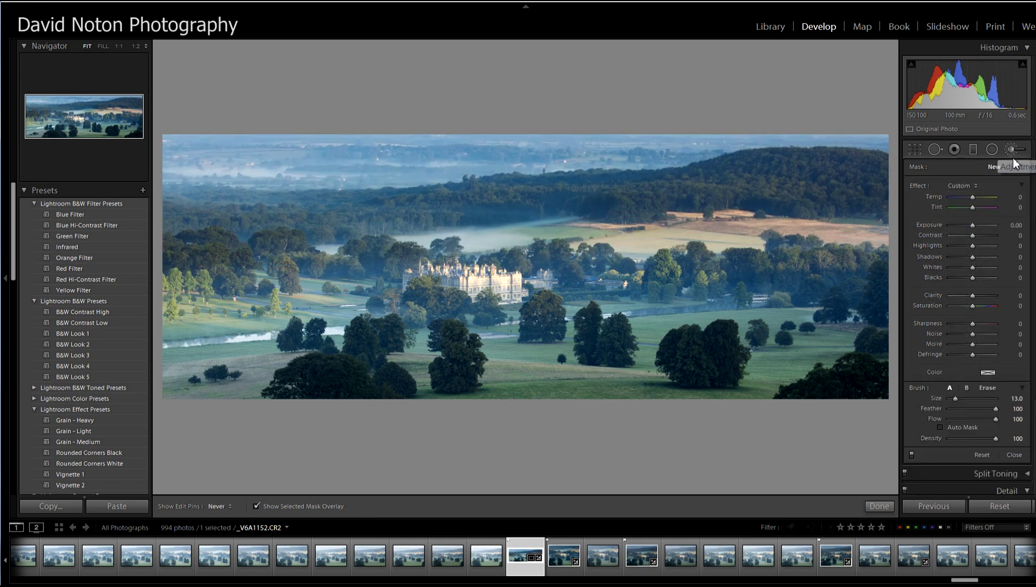
left_click(1012, 150)
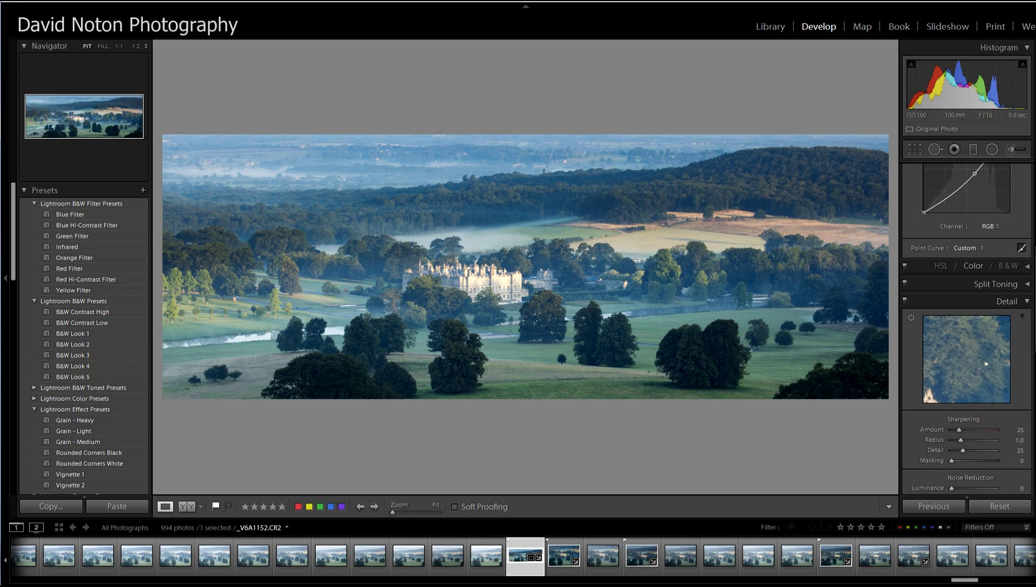
left_click(974, 150)
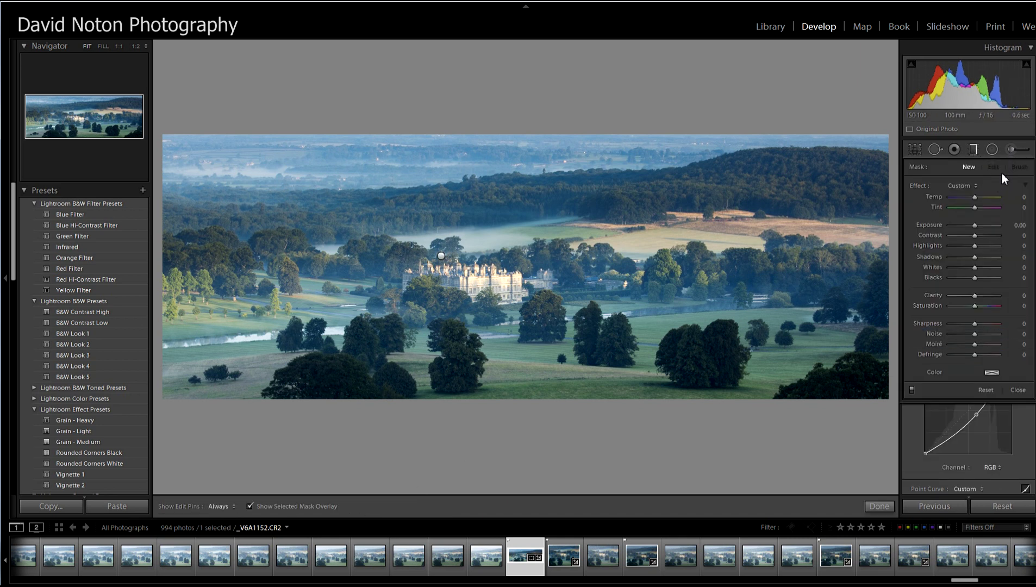
left_click(441, 256)
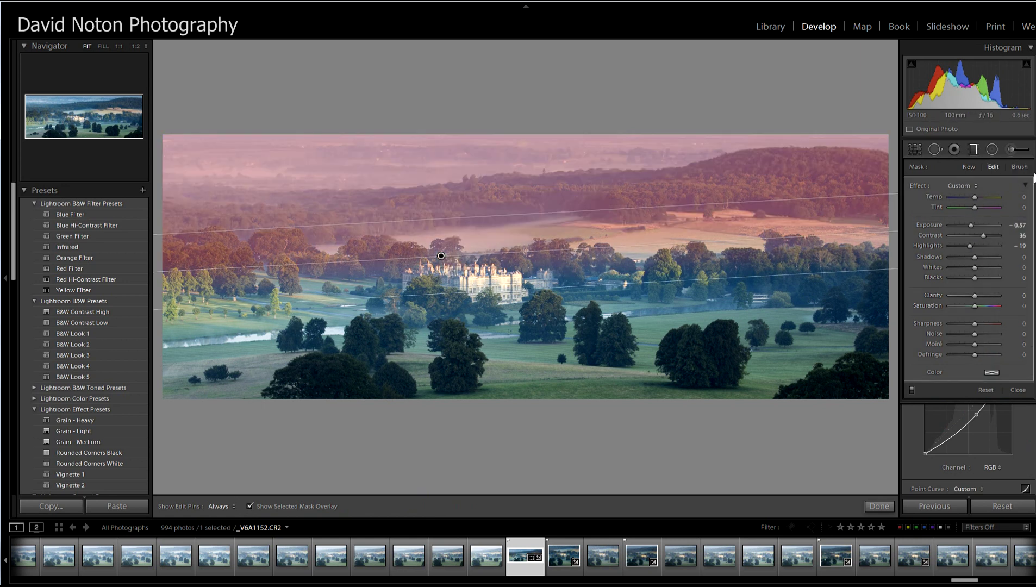
left_click(1020, 169)
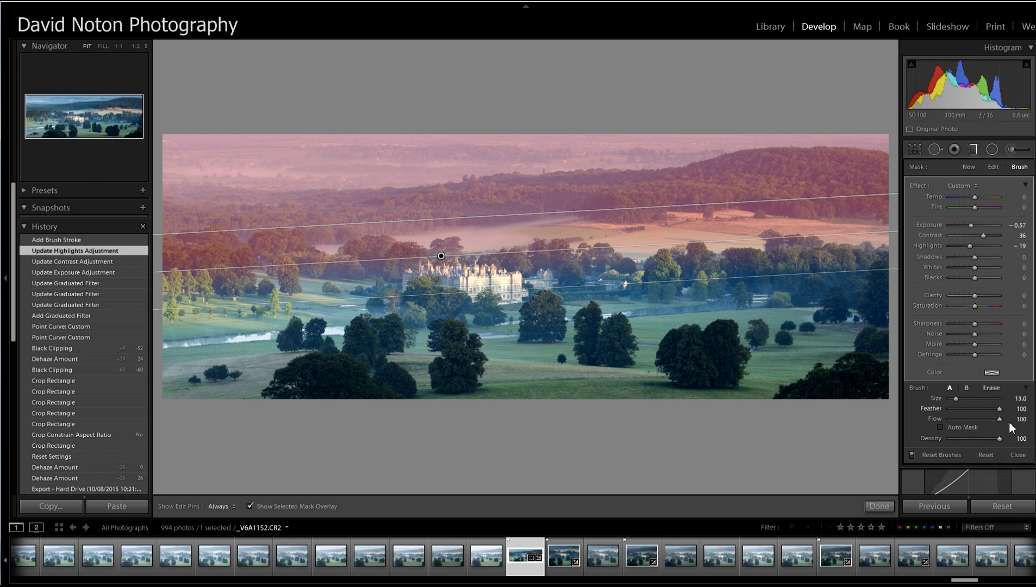
Set the filter's brush to size 10 and density 35, and restore the undone brush stroke.
left_click_drag(1012, 447, 1009, 447)
scroll(204, 248, "down", 2)
scroll(210, 254, "down", 1)
key("h")
key("ctrl+shift+z")
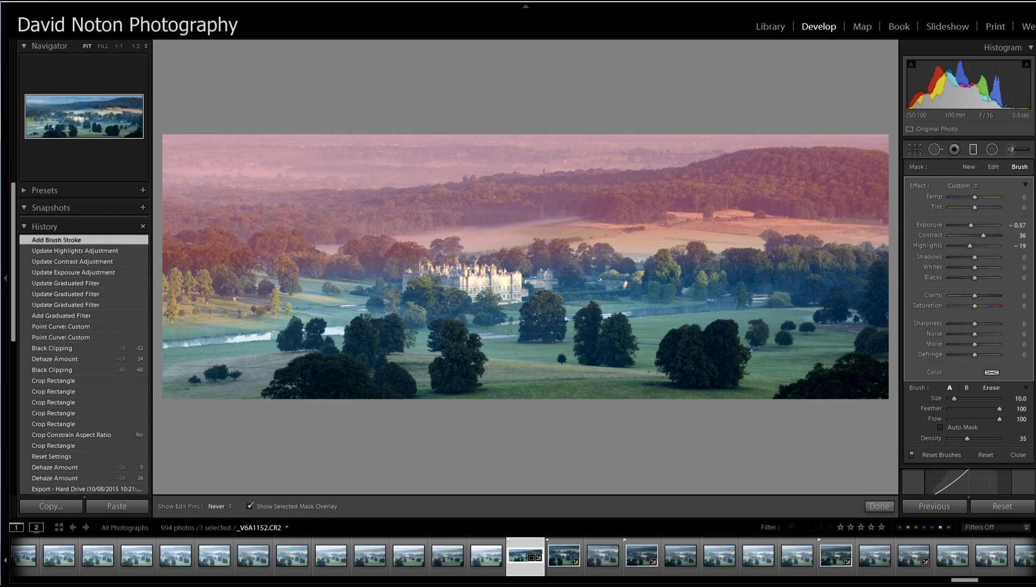
Brush the filter mask onto the trees and parkland left of the house, the house itself, and the trees to its right.
left_click_drag(286, 246, 226, 294)
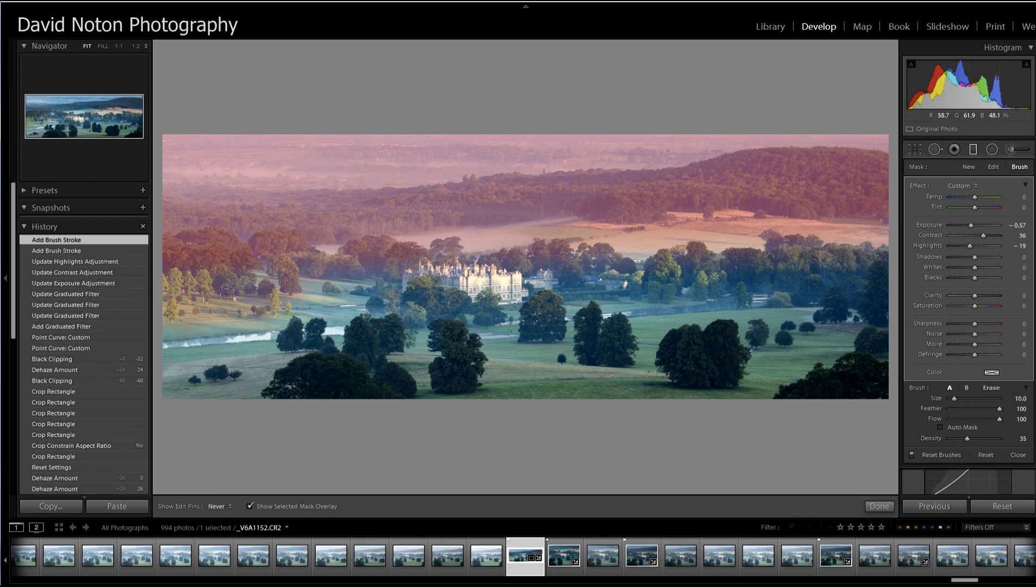
key("h")
left_click_drag(316, 270, 363, 262)
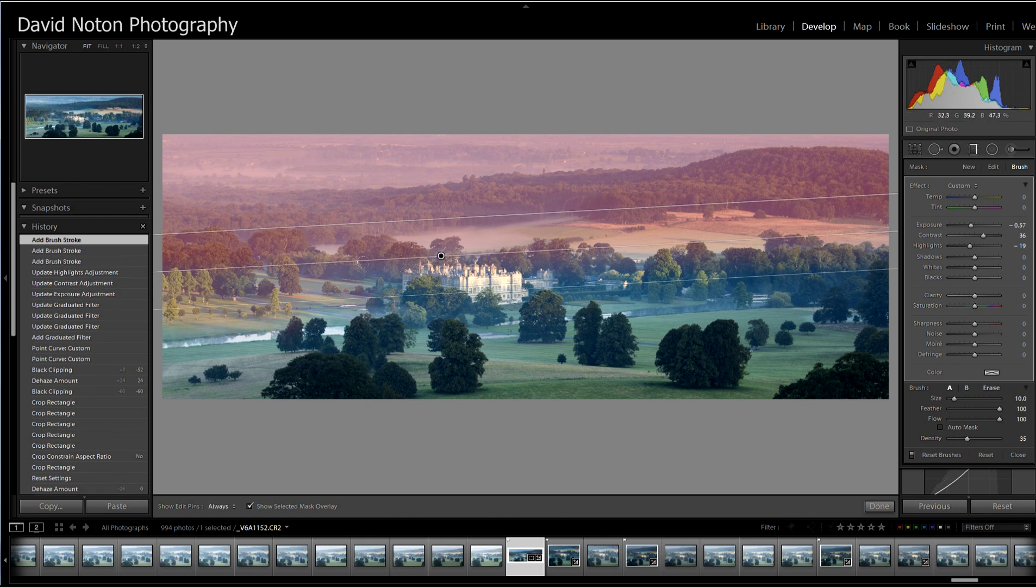
key("h")
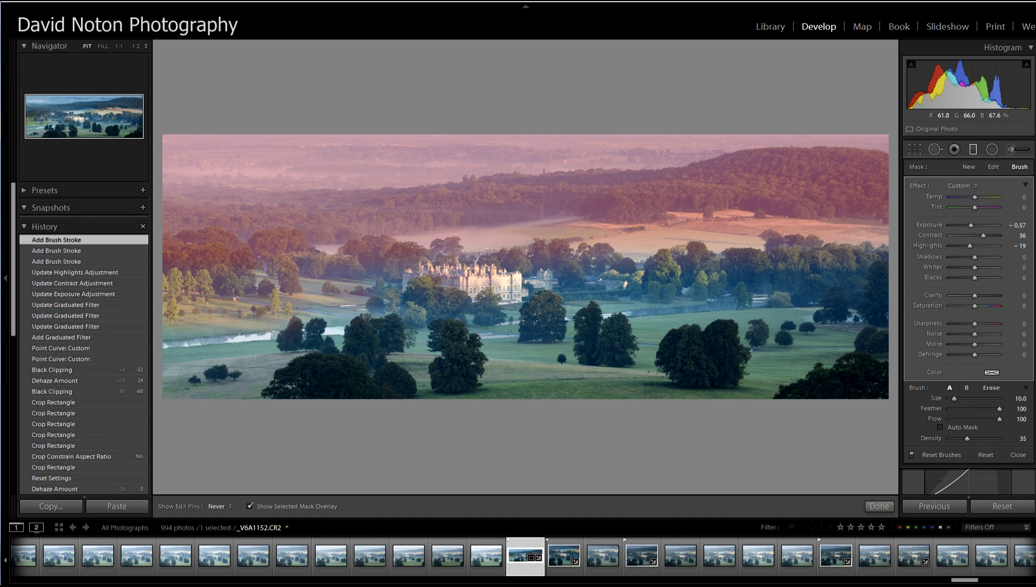
key("h")
left_click_drag(416, 252, 571, 224)
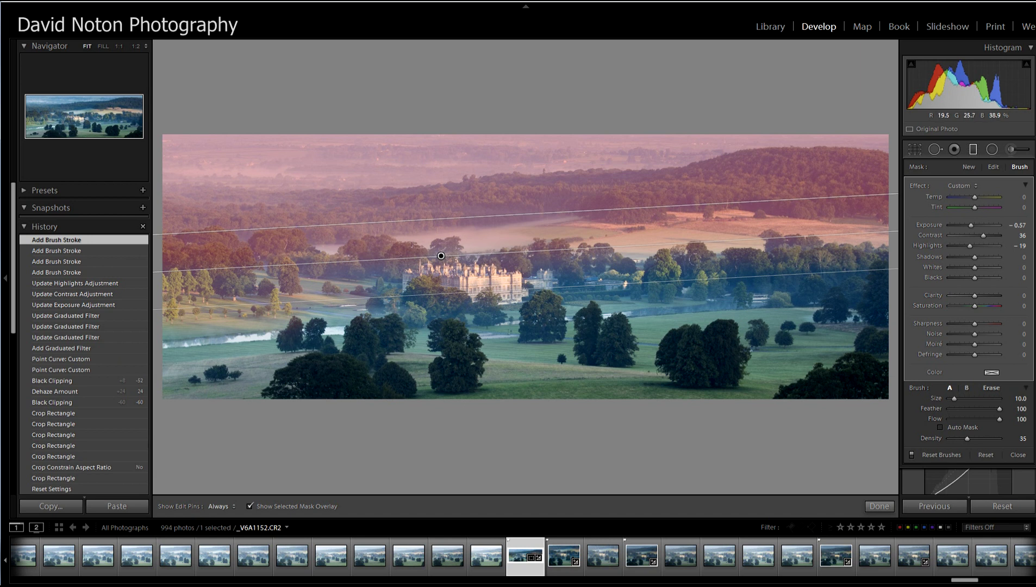
key("h")
left_click_drag(664, 236, 669, 237)
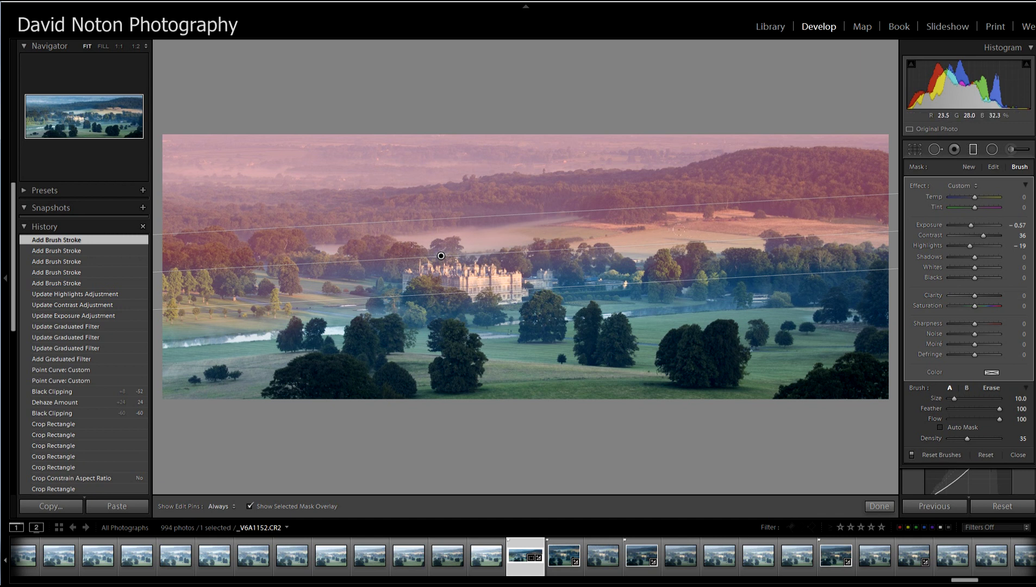
Touch up the filter mask around the trees right of the house with a smaller brush, and hide the mask overlay.
key("alt")
mouse_move(441, 256)
left_mouse_down()
mouse_move(691, 239)
mouse_move(695, 274)
left_mouse_up()
scroll(686, 259, "down", 2)
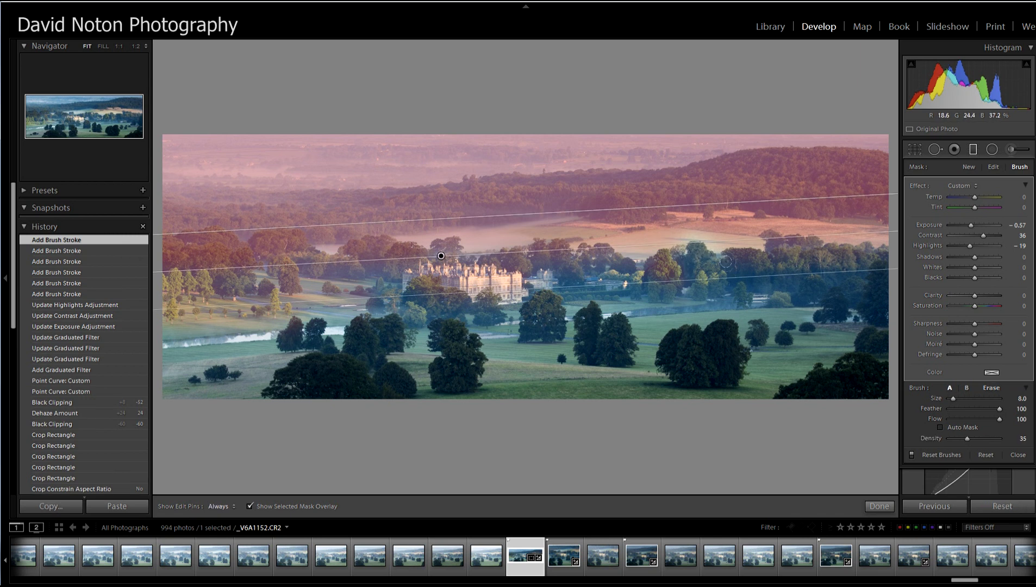
left_click(249, 506)
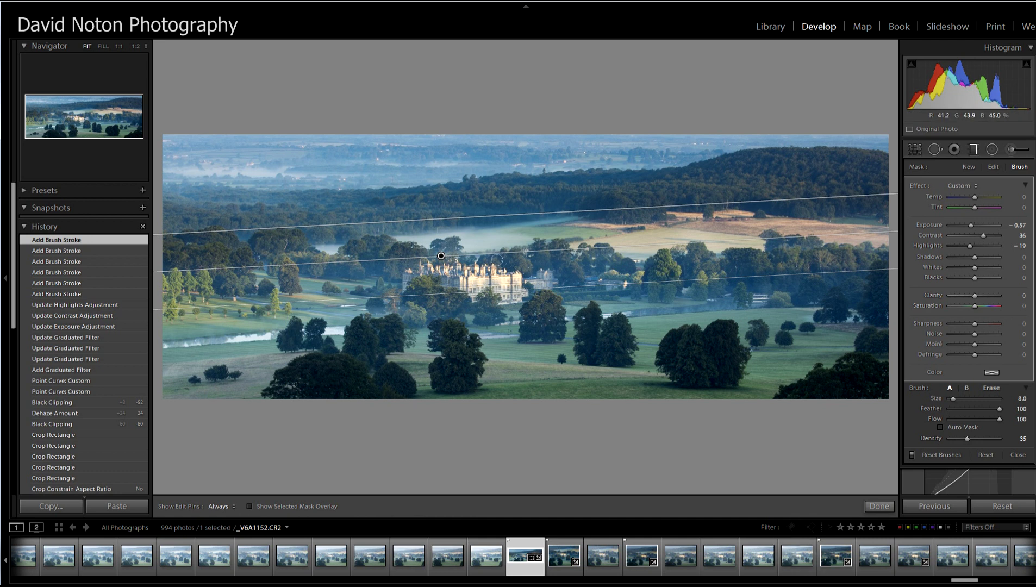
key("h")
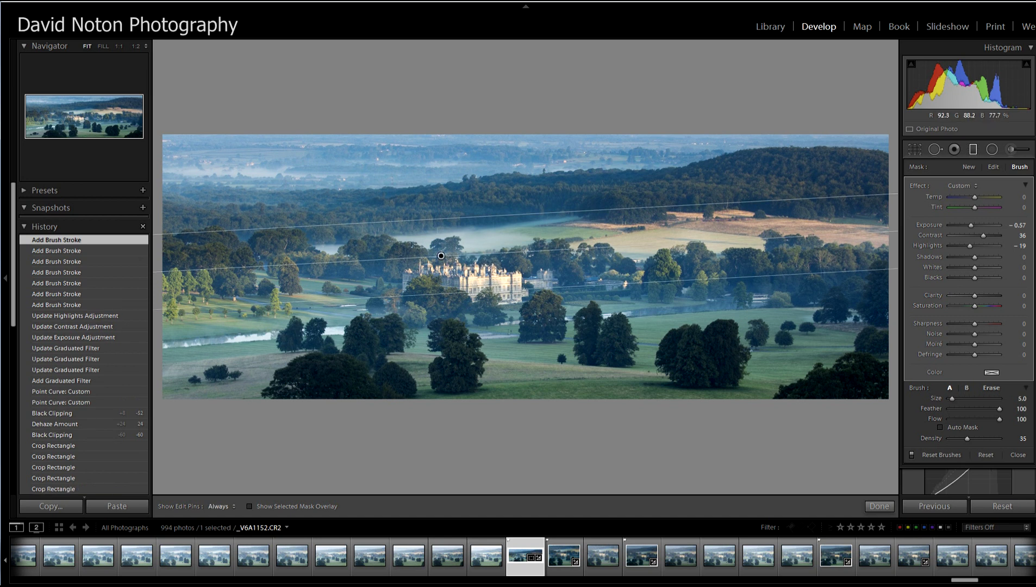
Brush the graduated filter's mask over the house facade with a size 4 brush, and finish editing the filter.
key("bracketleft")
key("h")
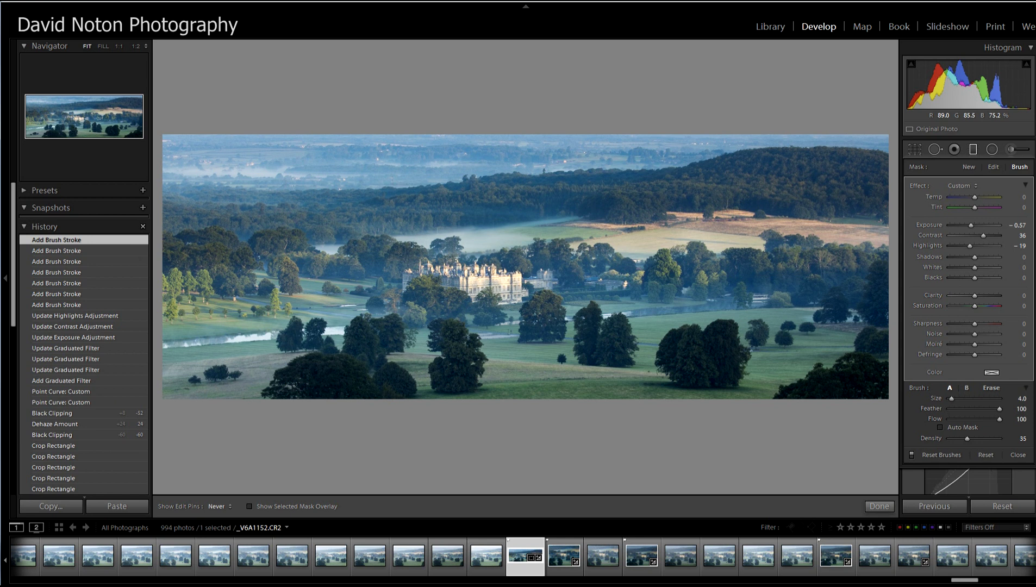
left_click_drag(472, 271, 495, 275)
key("h")
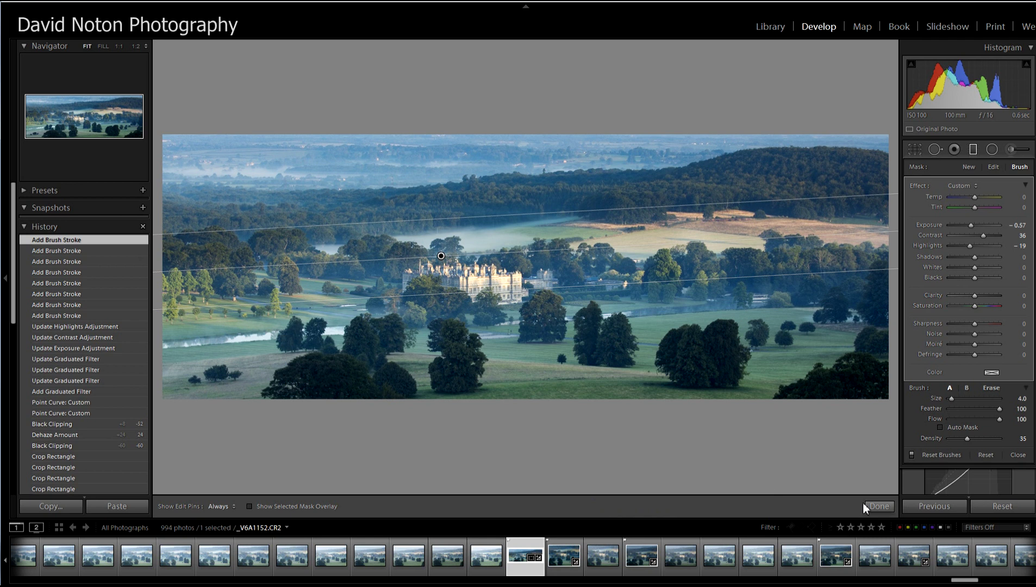
left_click(880, 506)
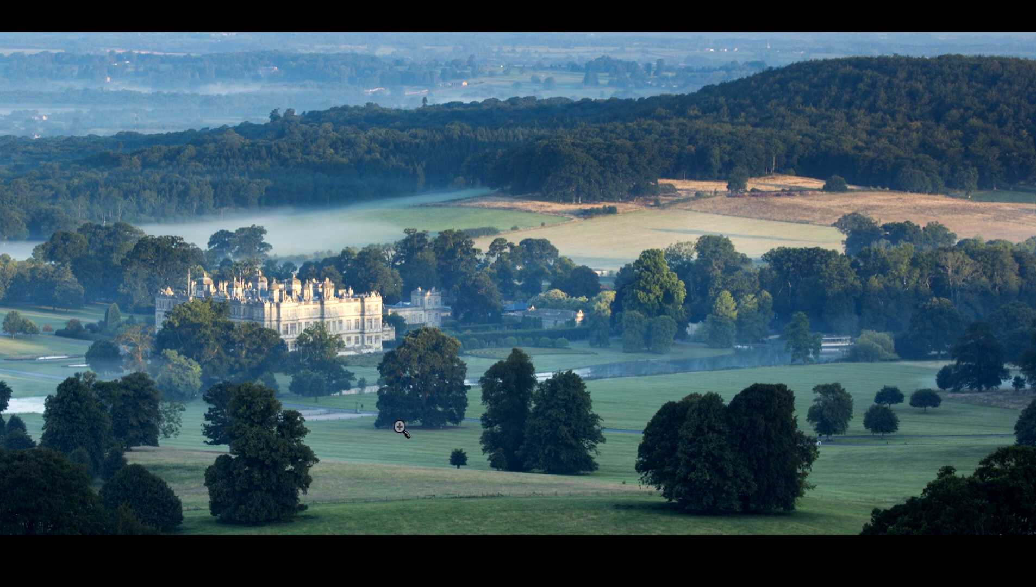
Review the photo full screen and with the side panels hidden, and return to the normal Develop layout.
key("f")
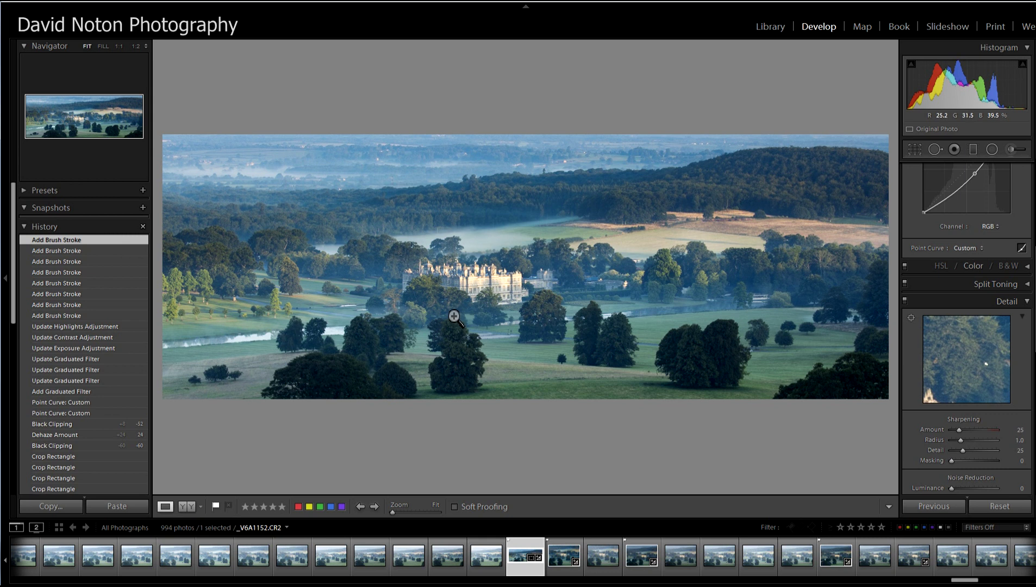
key("Tab")
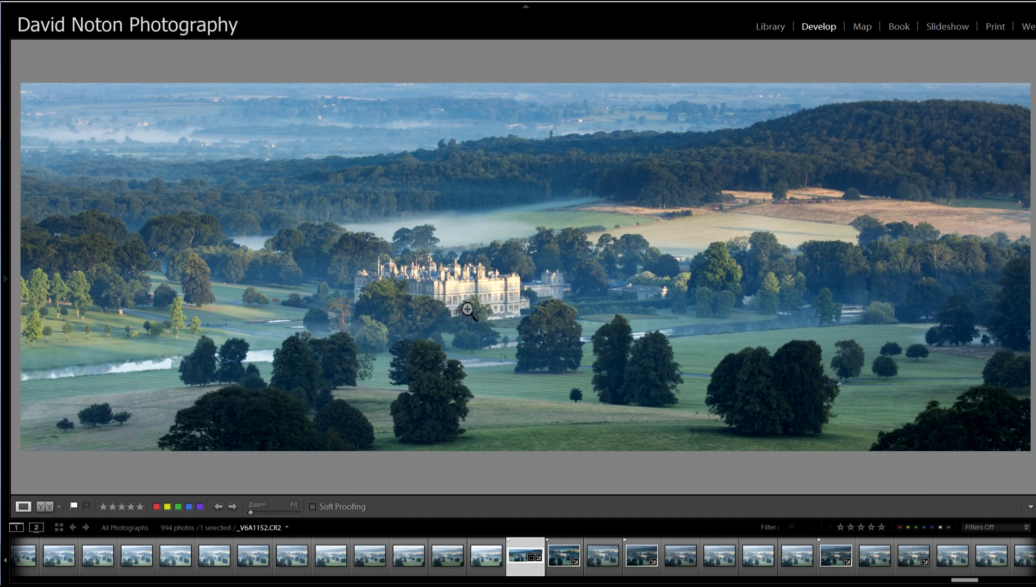
key("Tab")
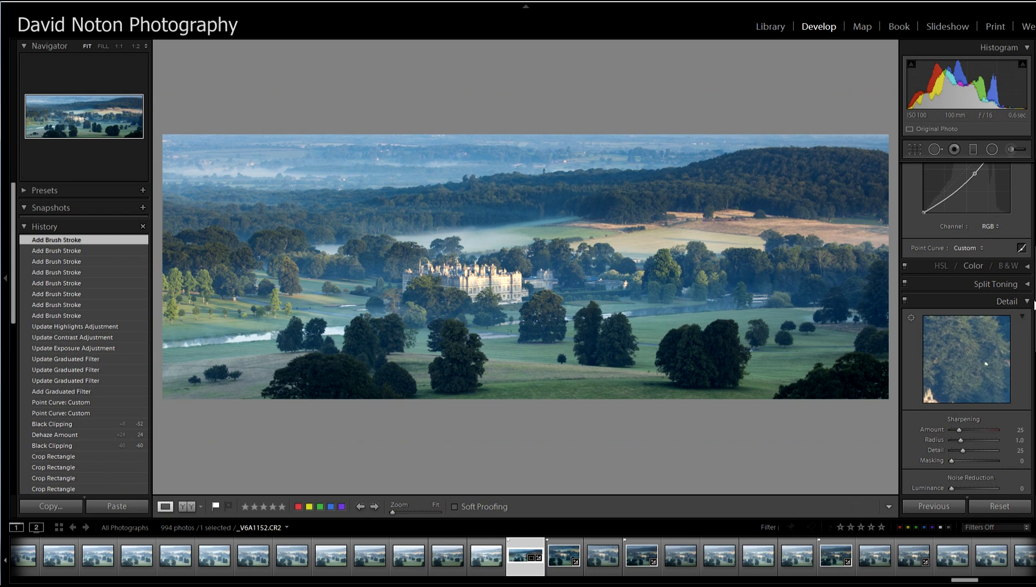
scroll(1022, 305, "down", 5)
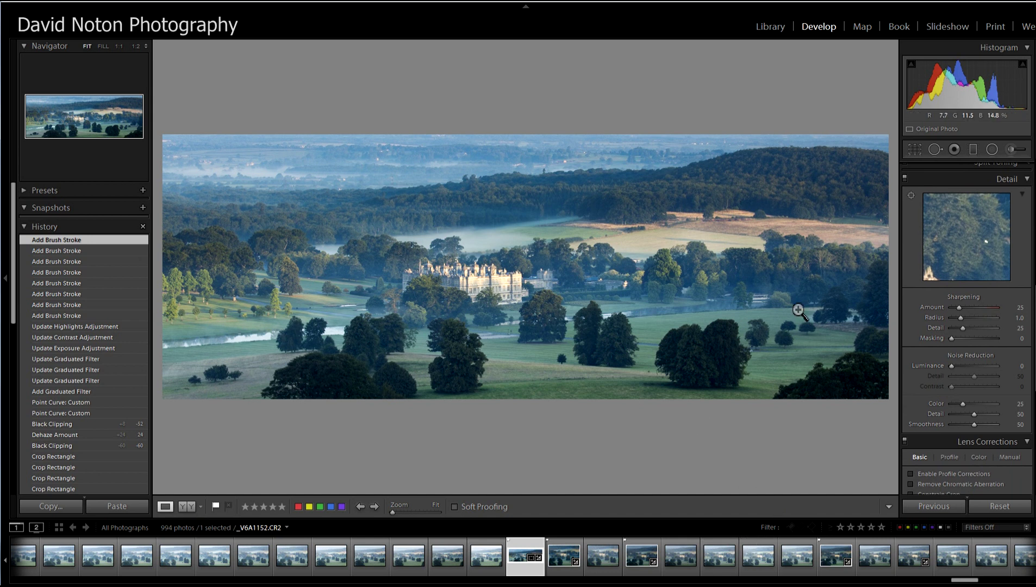
Add a second graduated filter across the misty distance with exposure −0.13 and contrast 5, discard the stray extra filter, and close the tool.
left_click(973, 150)
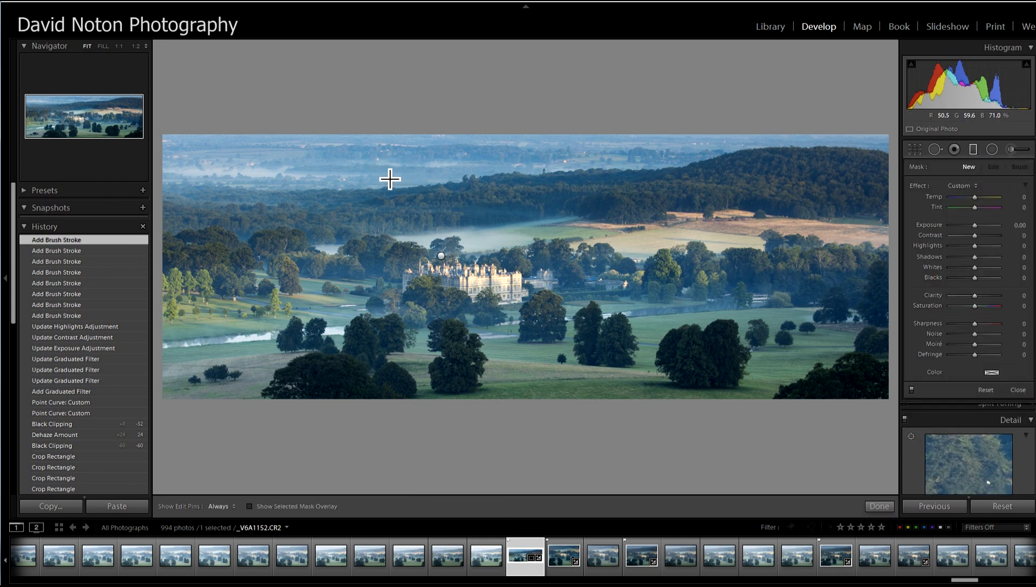
left_click_drag(382, 178, 382, 192)
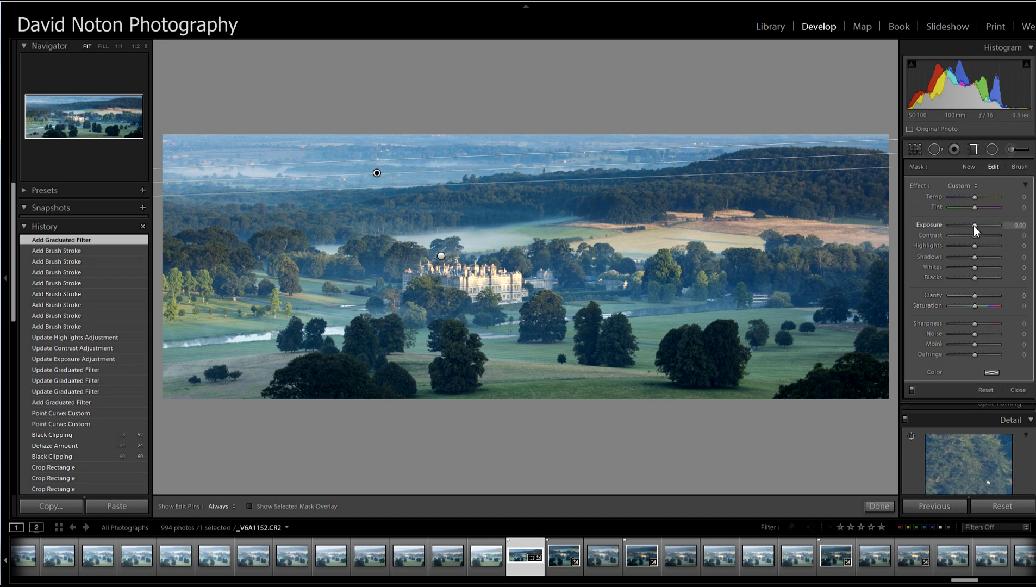
left_click_drag(973, 226, 972, 226)
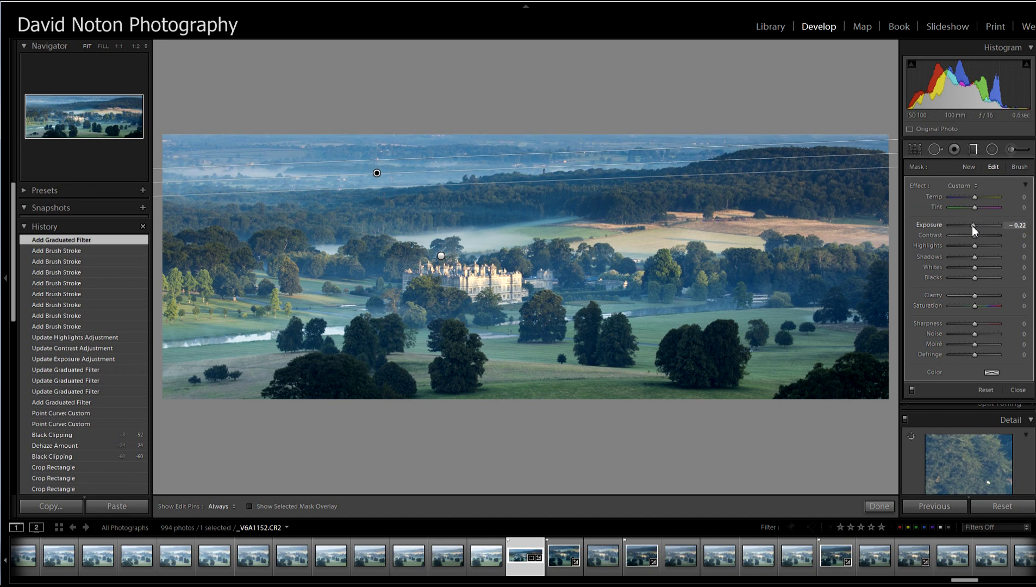
left_click_drag(972, 226, 976, 235)
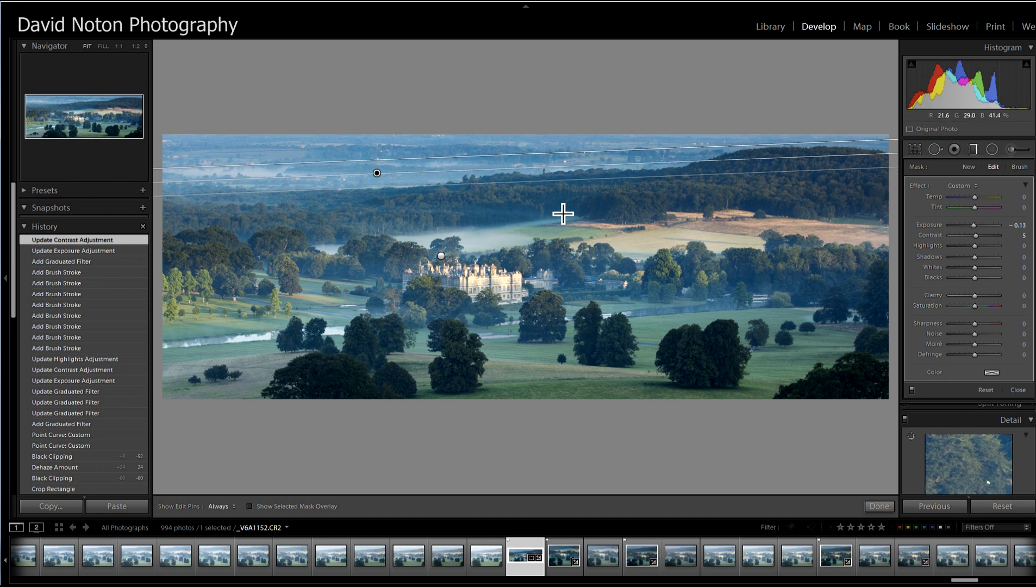
left_click_drag(555, 306, 560, 311)
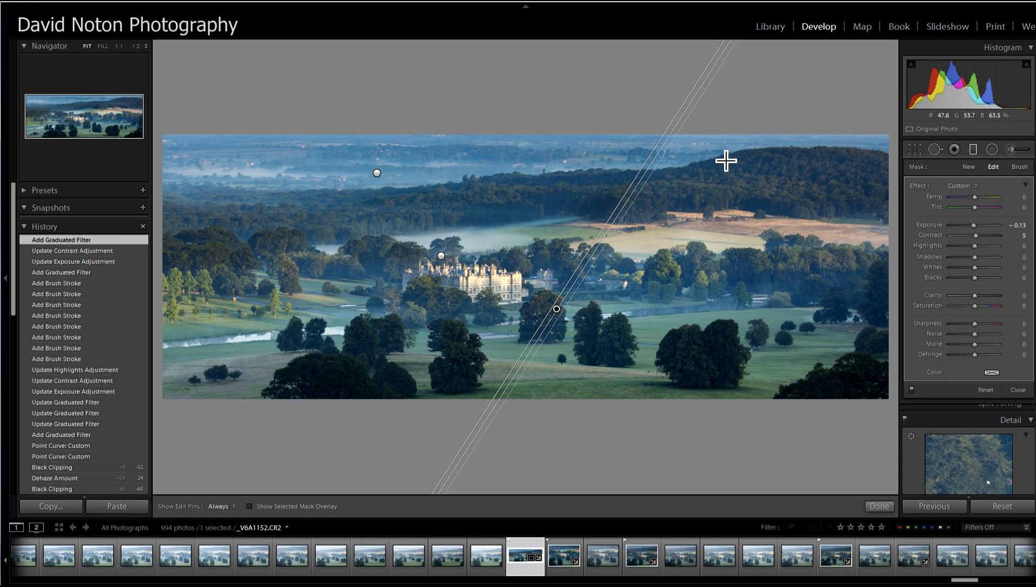
left_click(80, 253)
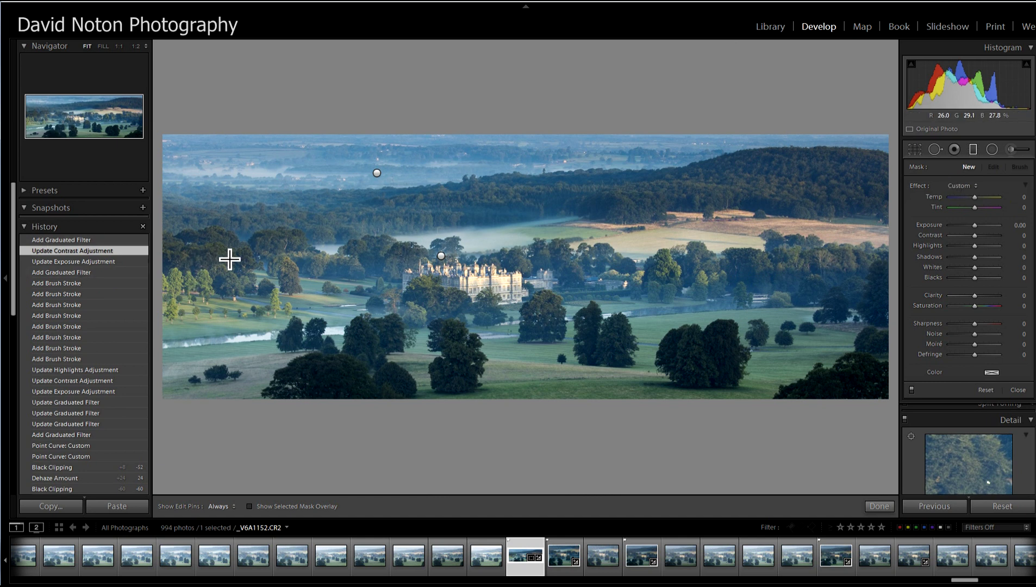
left_click(879, 506)
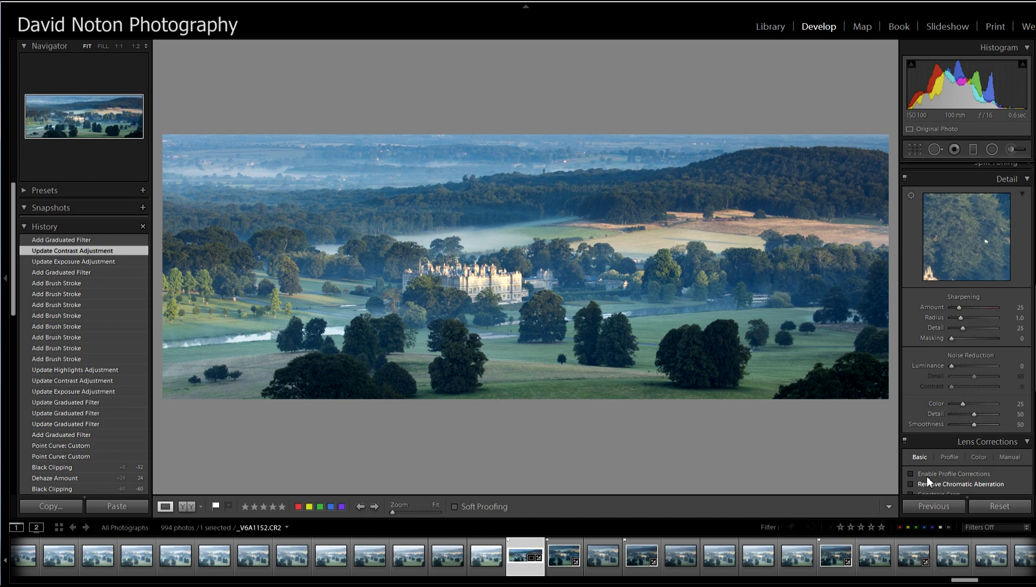
Compare the photo before and after processing side by side, and return to the single view.
left_click(185, 504)
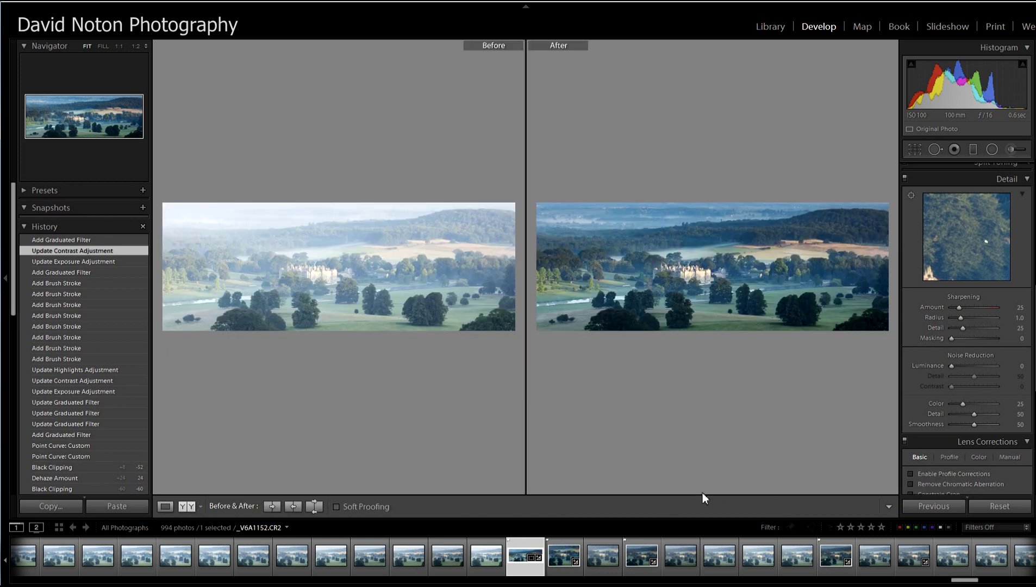
left_click(165, 507)
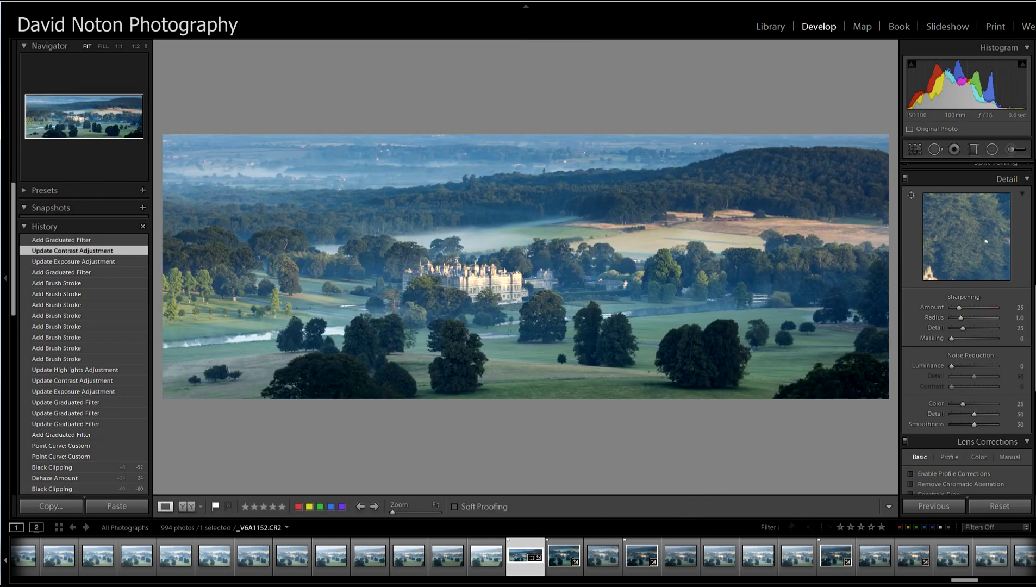
Try out different vibrance amounts on the whole photo and set Vibrance to +5.
scroll(1015, 337, "up", 5)
scroll(1001, 282, "up", 5)
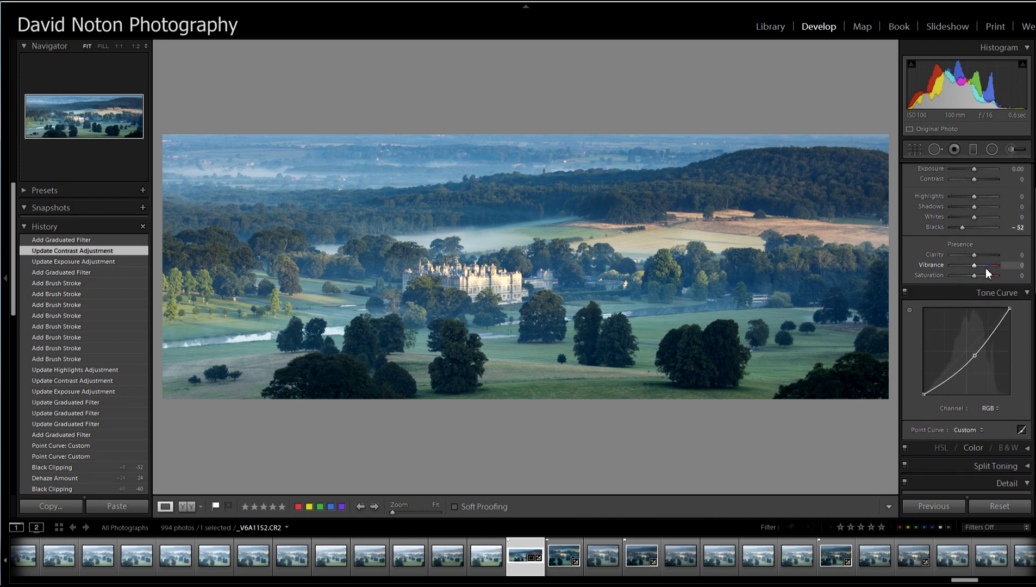
left_click_drag(974, 267, 976, 267)
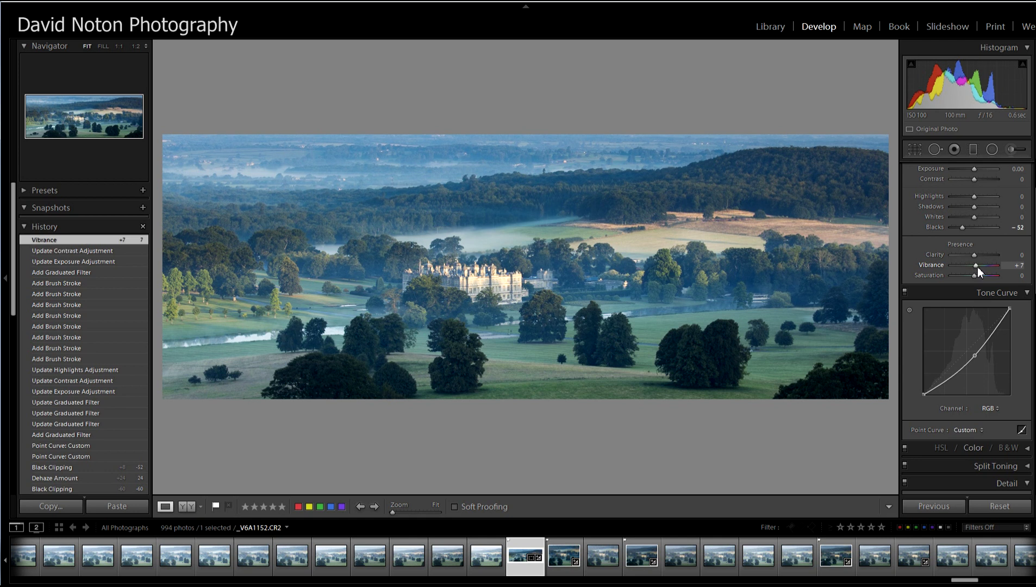
left_click_drag(976, 267, 975, 267)
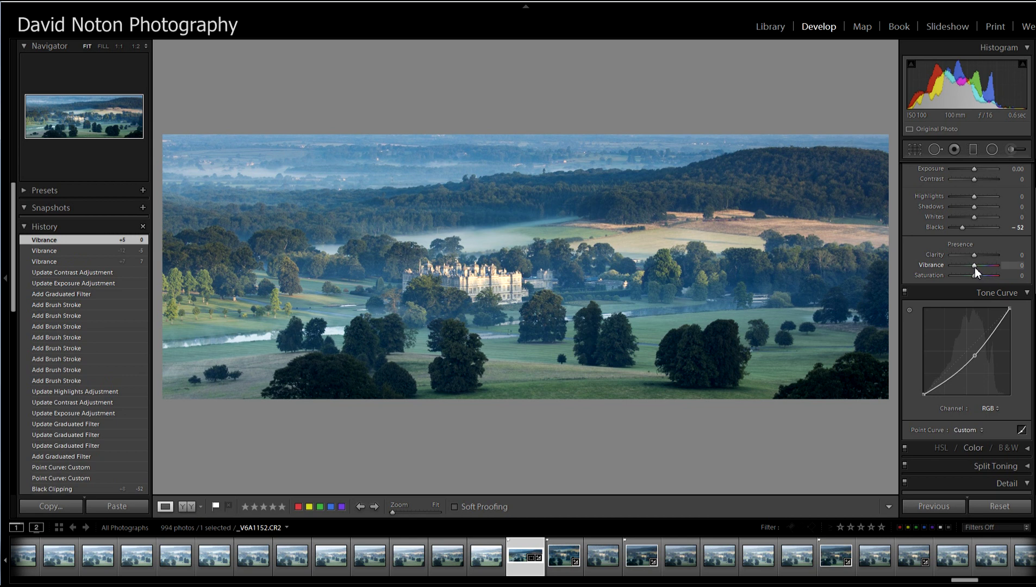
left_click_drag(974, 267, 979, 267)
left_click_drag(977, 267, 976, 267)
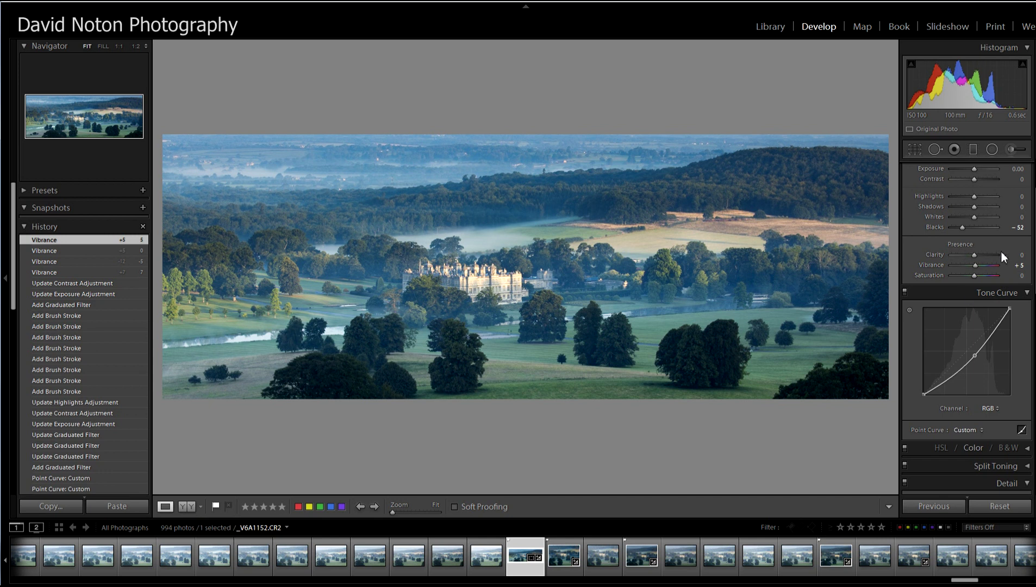
left_click(1034, 255)
left_click(1033, 280)
Inspect the house at 1:1 and apply the Sharpen - Scenic preset from the Lightroom General Presets.
scroll(966, 326, "down", 10)
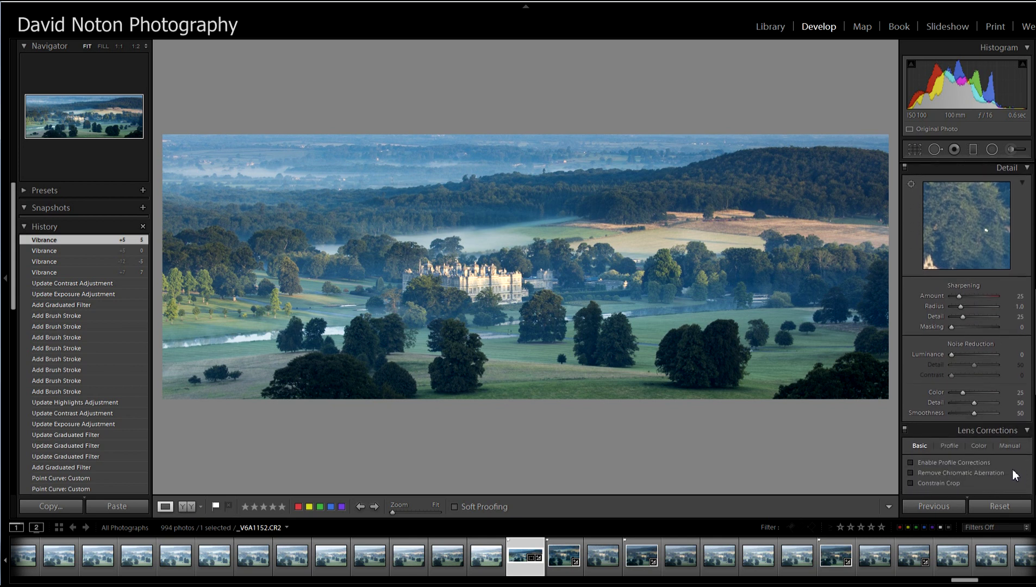
left_click(505, 291)
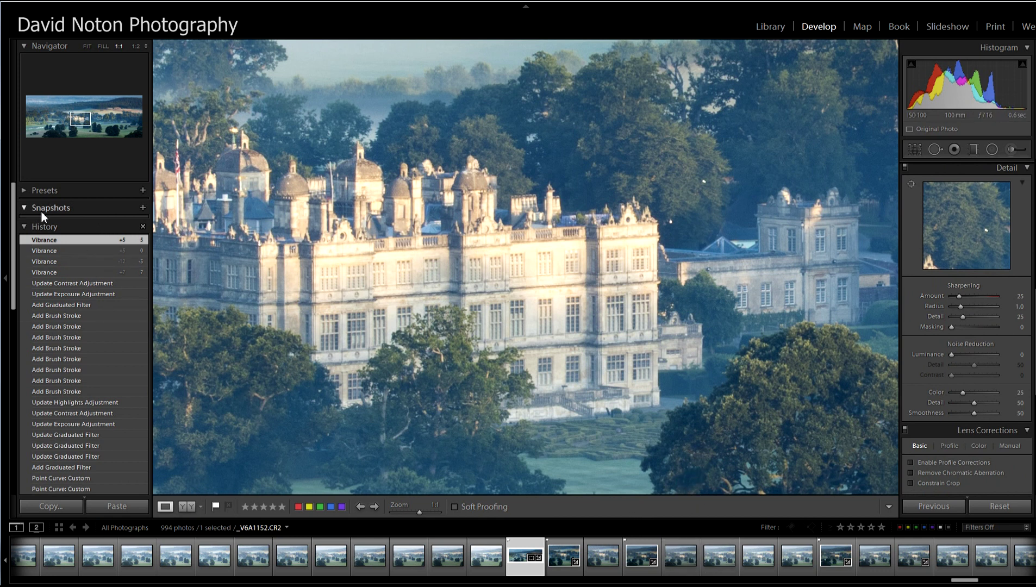
left_click(27, 191)
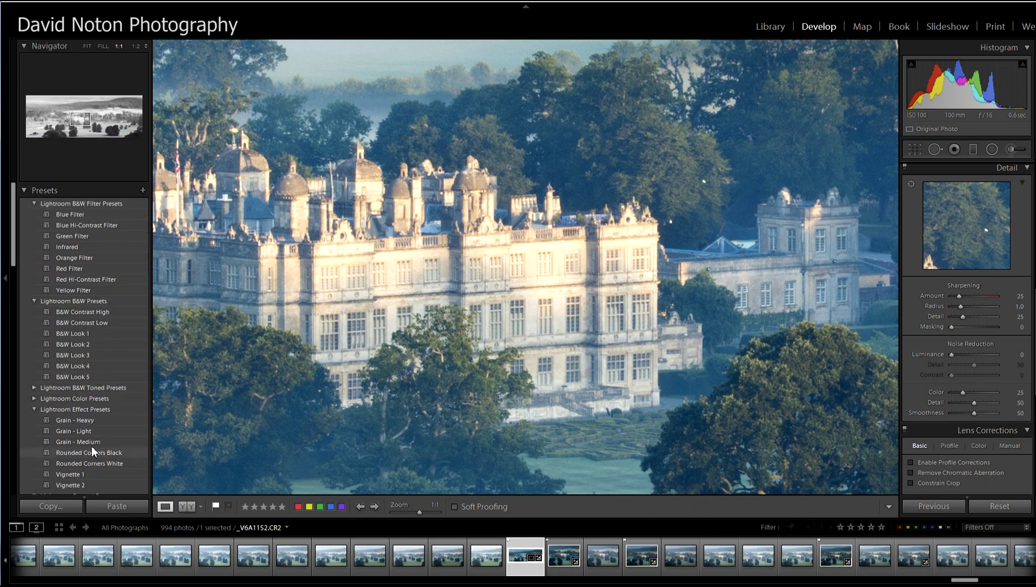
scroll(11, 310, "down", 6)
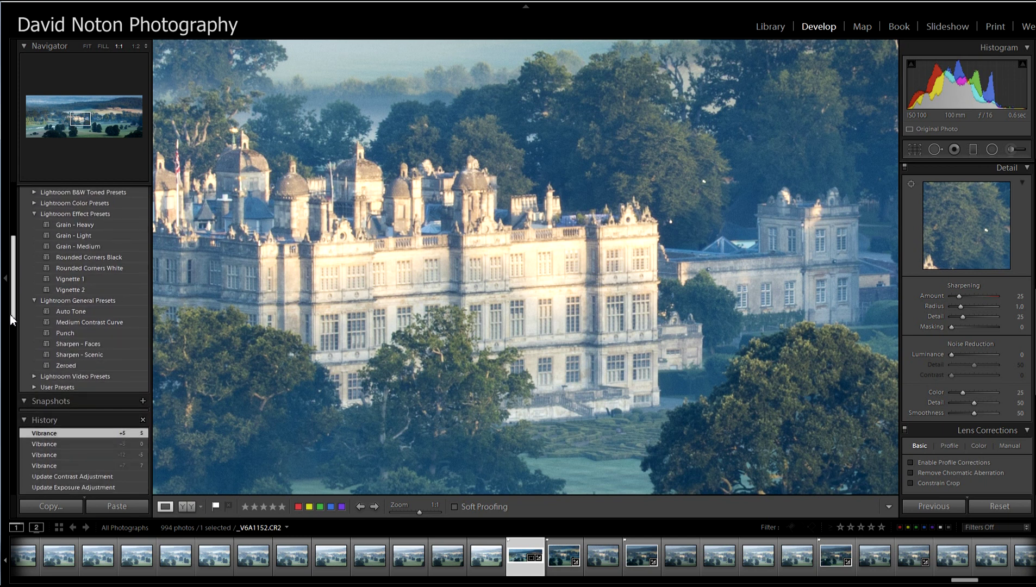
left_click(95, 355)
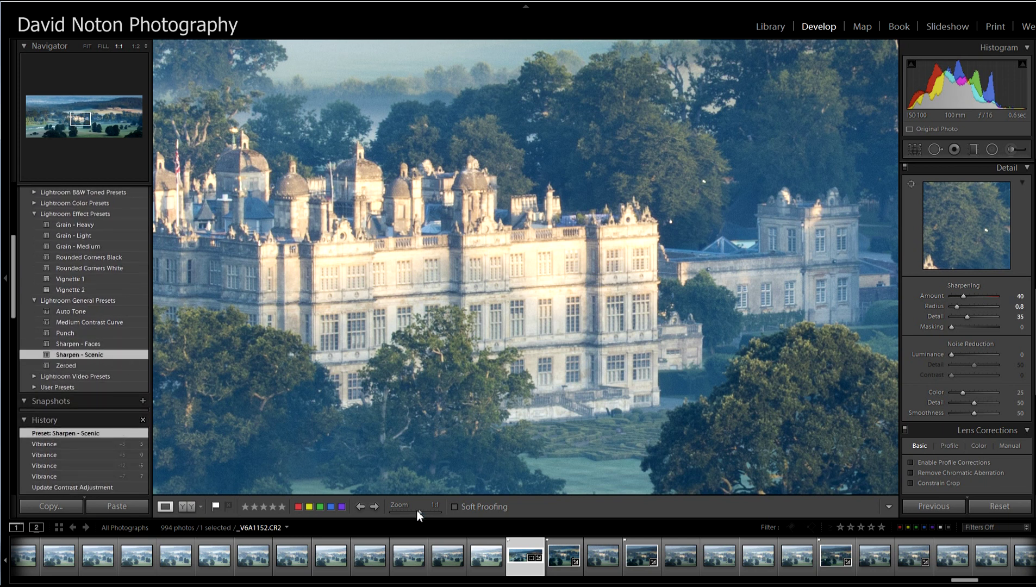
Check the sharpened trees and parkland left of the house at 1:1, and return to the fitted view.
left_click(635, 311)
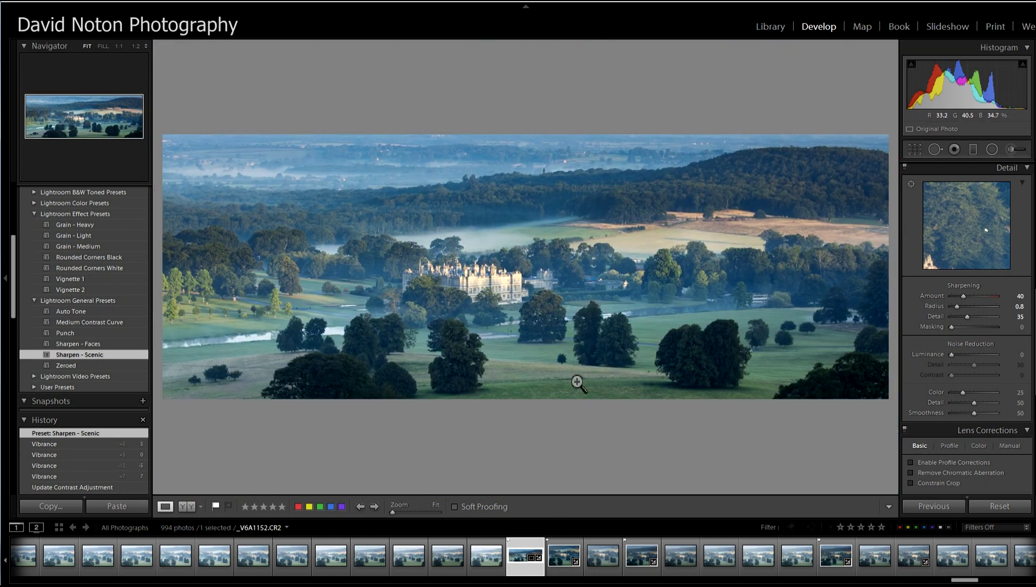
left_click(280, 302)
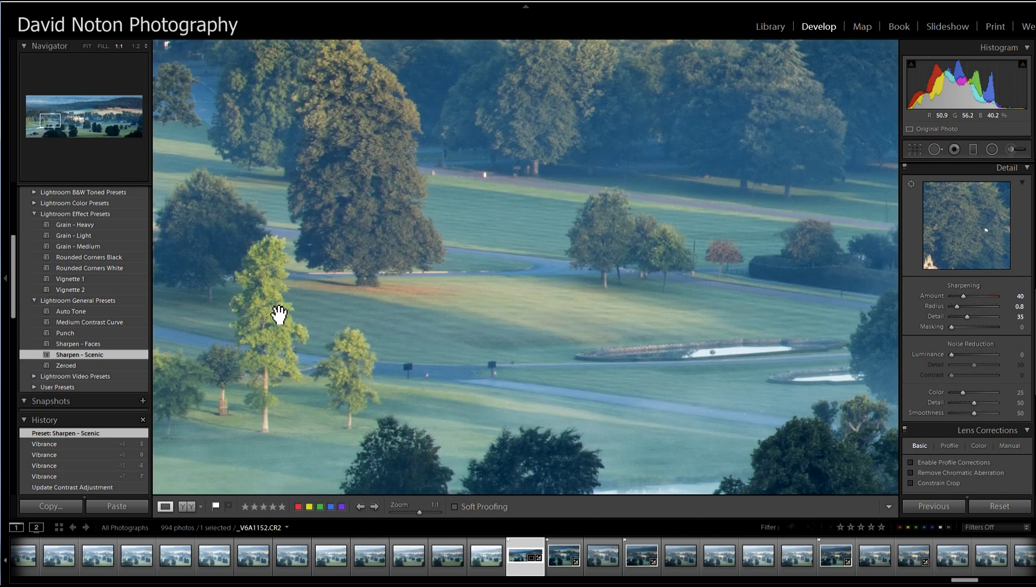
left_click(281, 314)
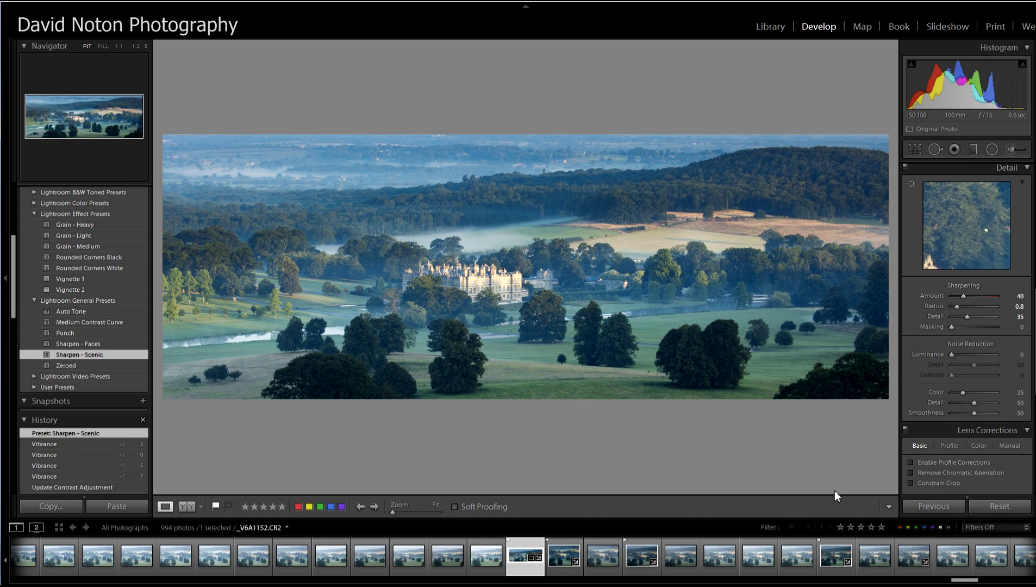
Bring up the photo's Lens Corrections and Effects settings for review.
scroll(967, 328, "down", 10)
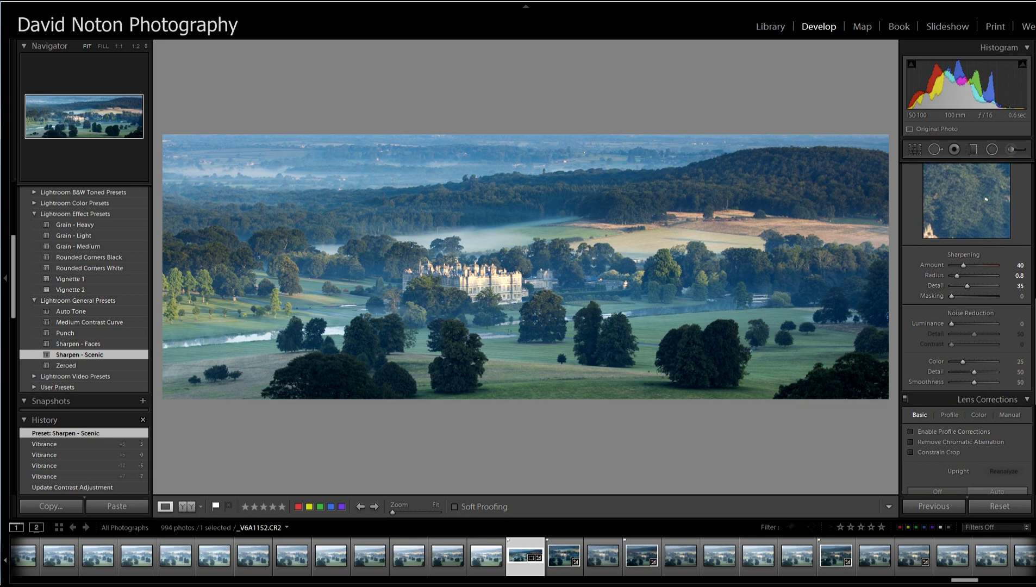
scroll(967, 328, "down", 3)
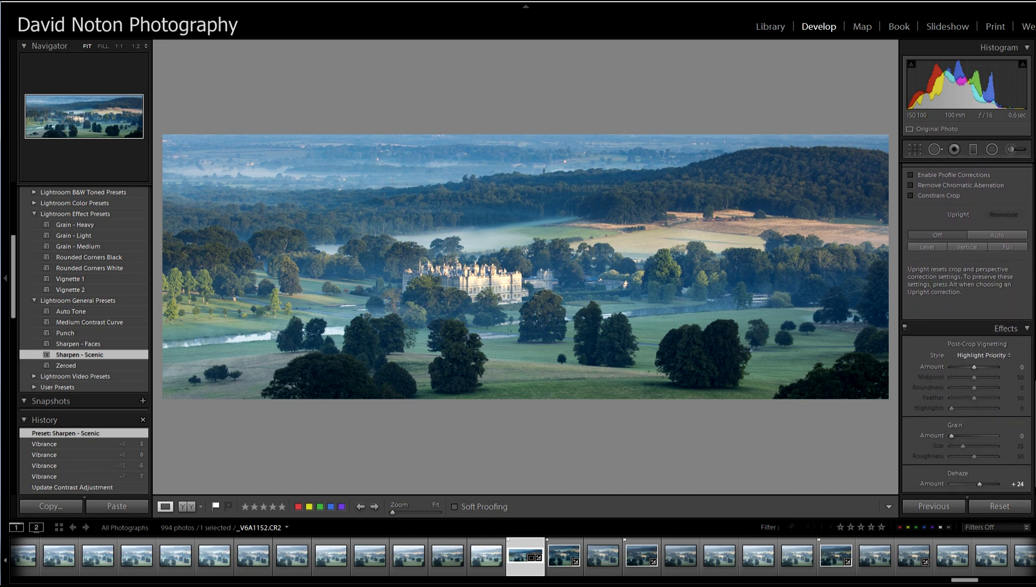